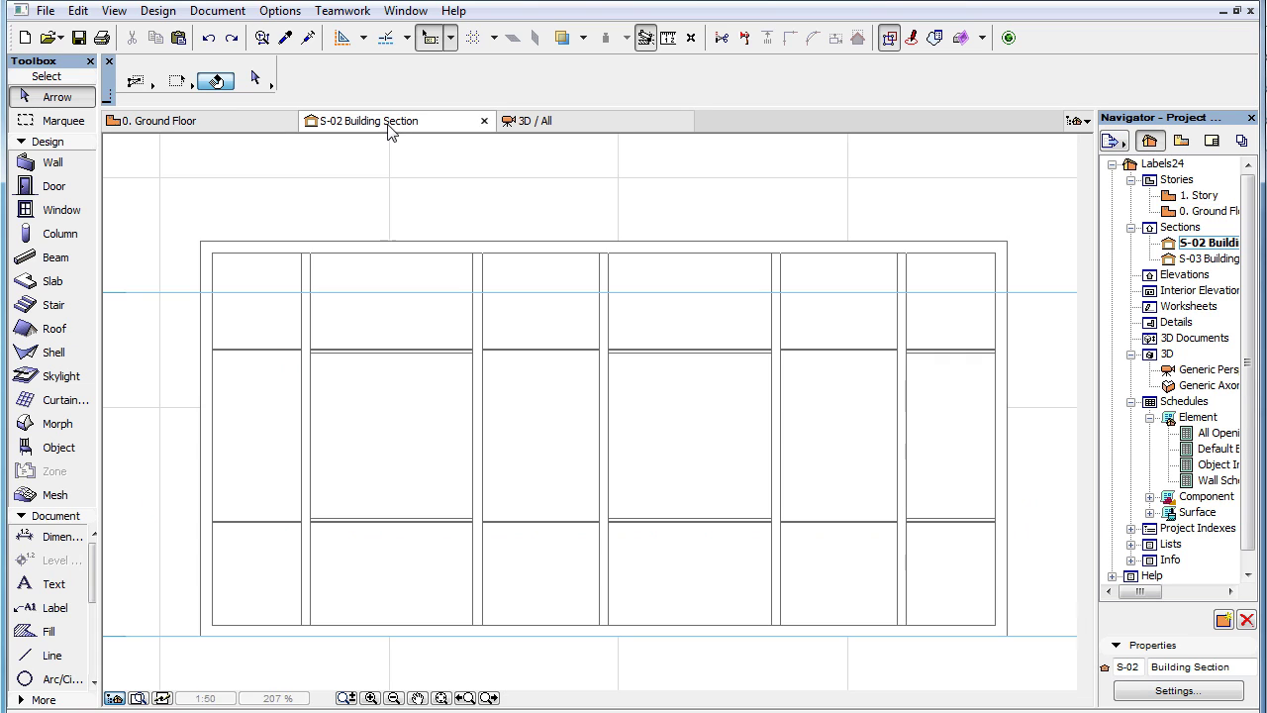
Place a CW-001 identification label on the curtain wall's top edge in the S-02 section.
click(50, 606)
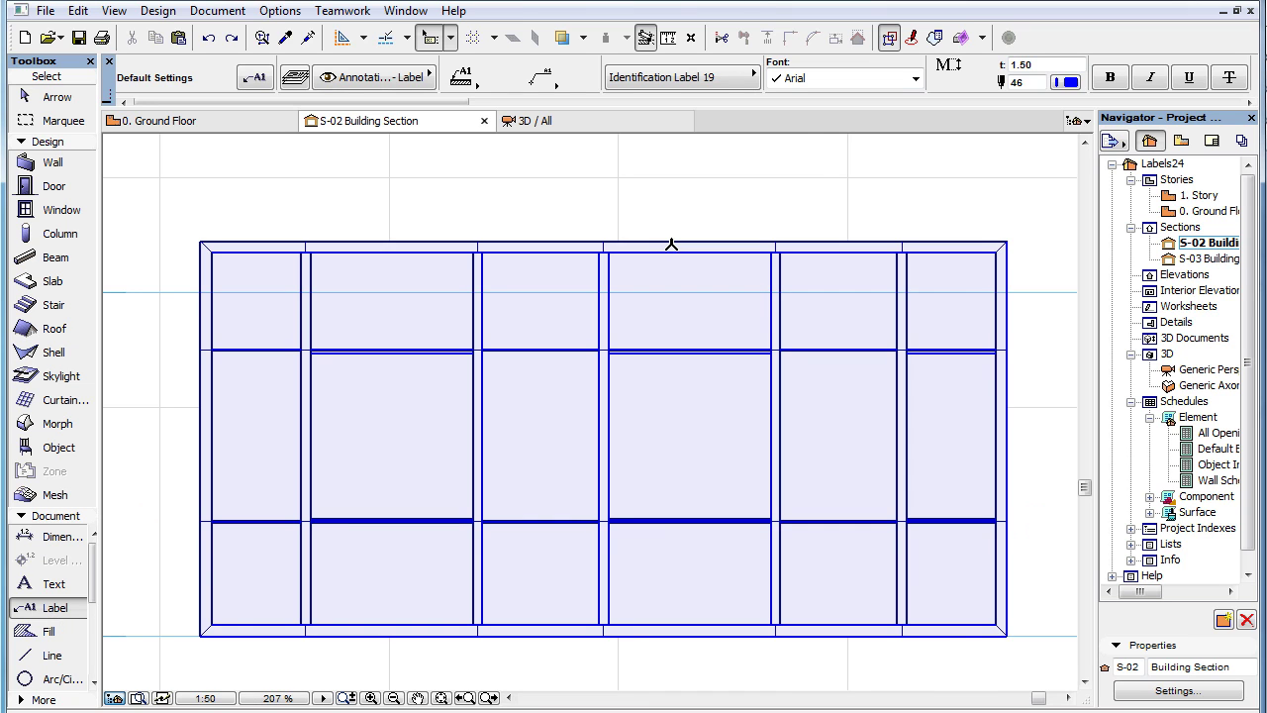
click(671, 244)
scroll(811, 79, up, 5)
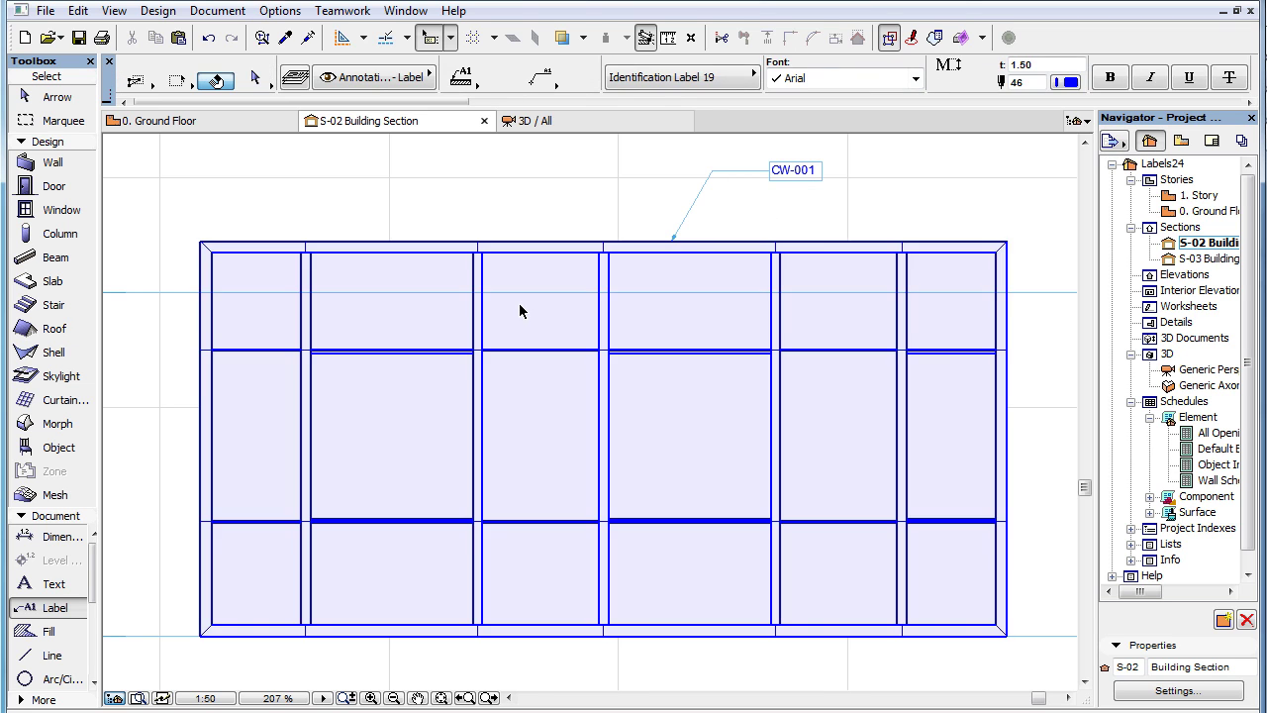
Run Label Curtain Wall Members on the selected wall, labelling panels only, excluding frames and accessories.
shift+click(521, 311)
click(246, 14)
mouse_move(297, 132)
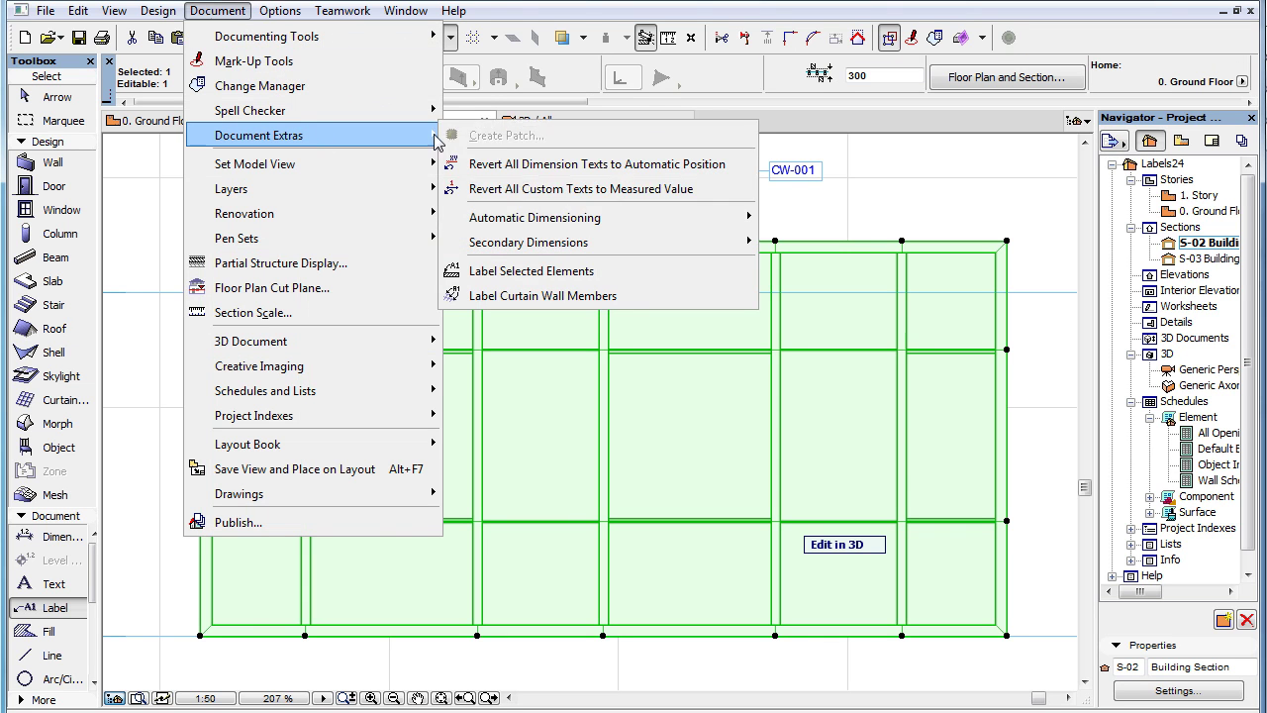
click(649, 294)
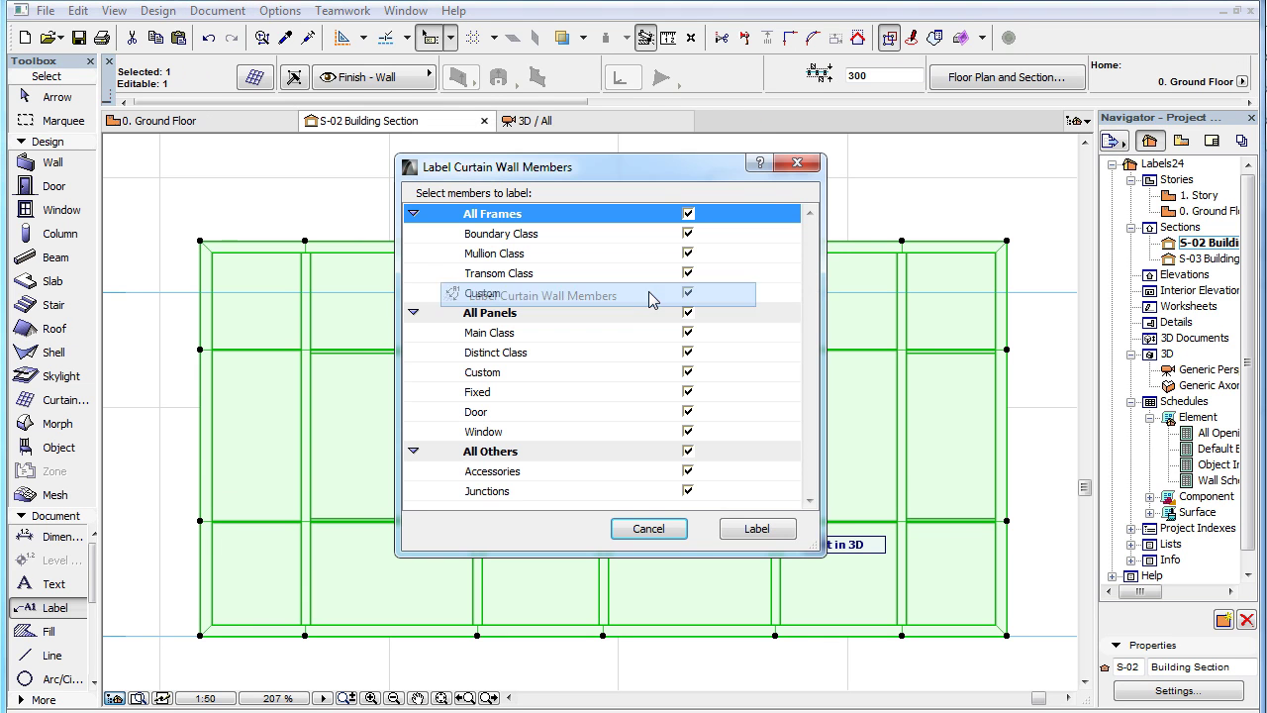
click(687, 451)
click(687, 215)
click(757, 528)
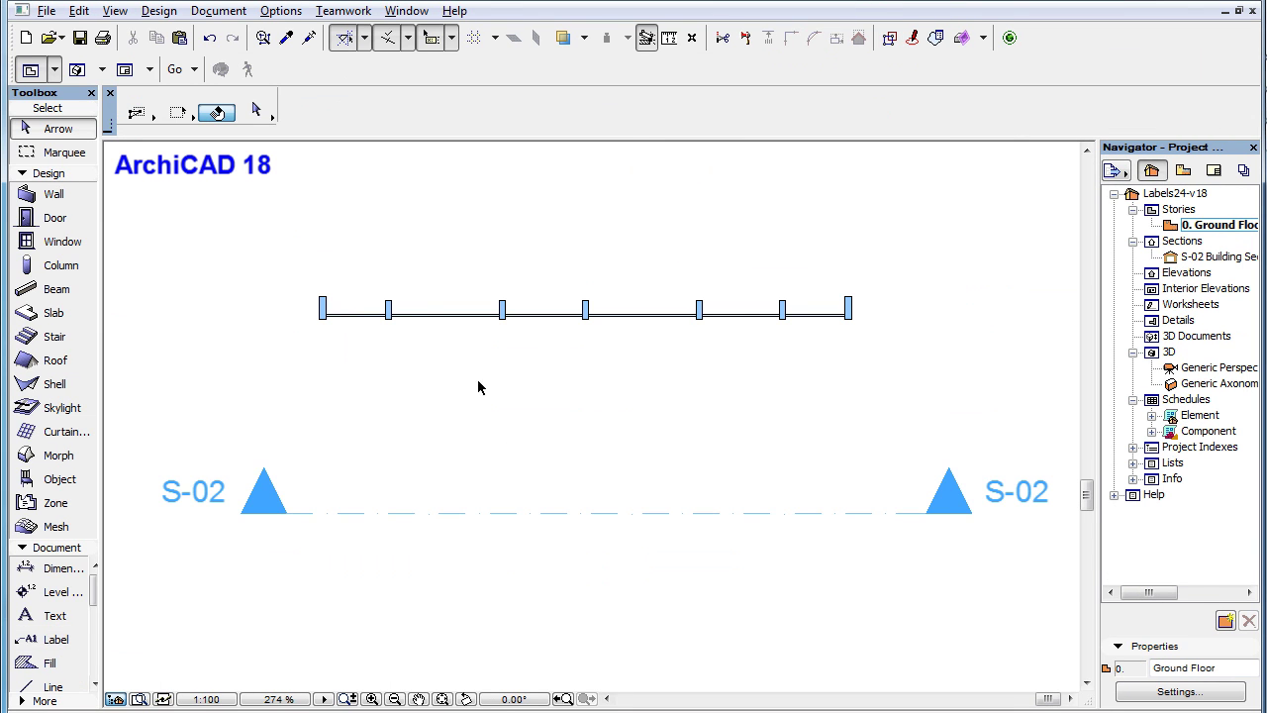
Activate the Label tool, review the label types, and open the S-02 section from its section line.
click(44, 643)
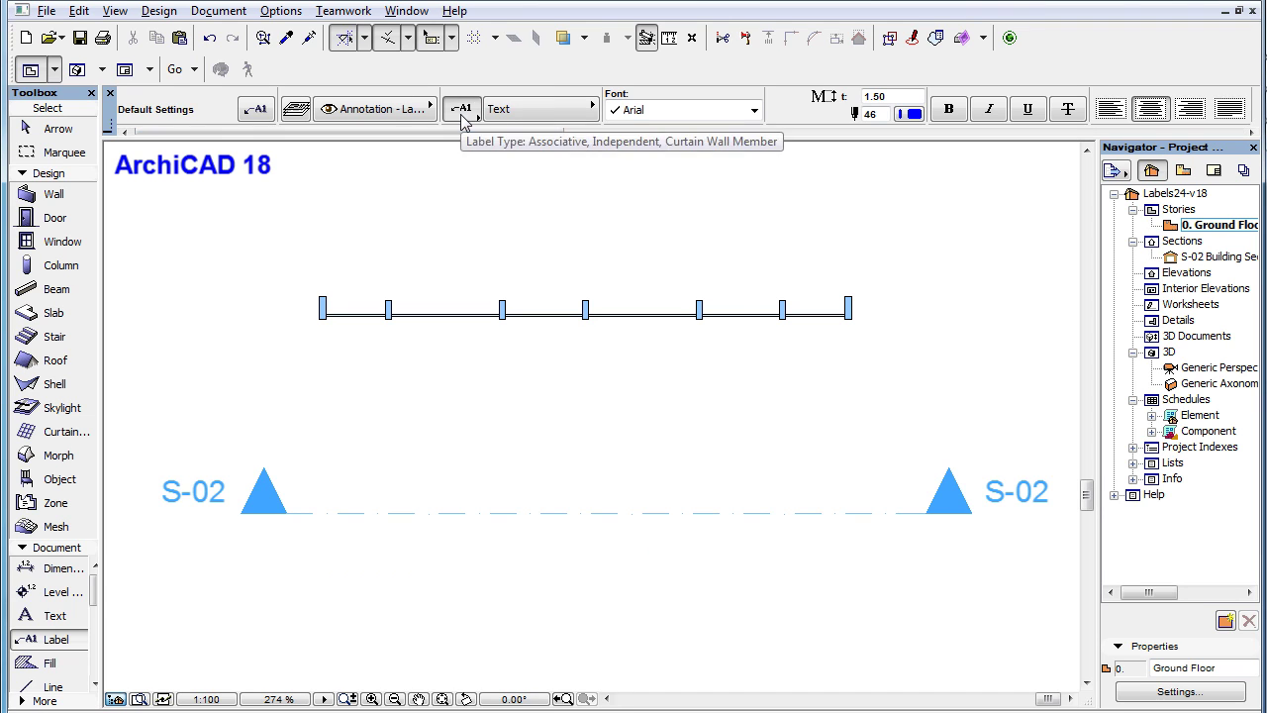
click(461, 114)
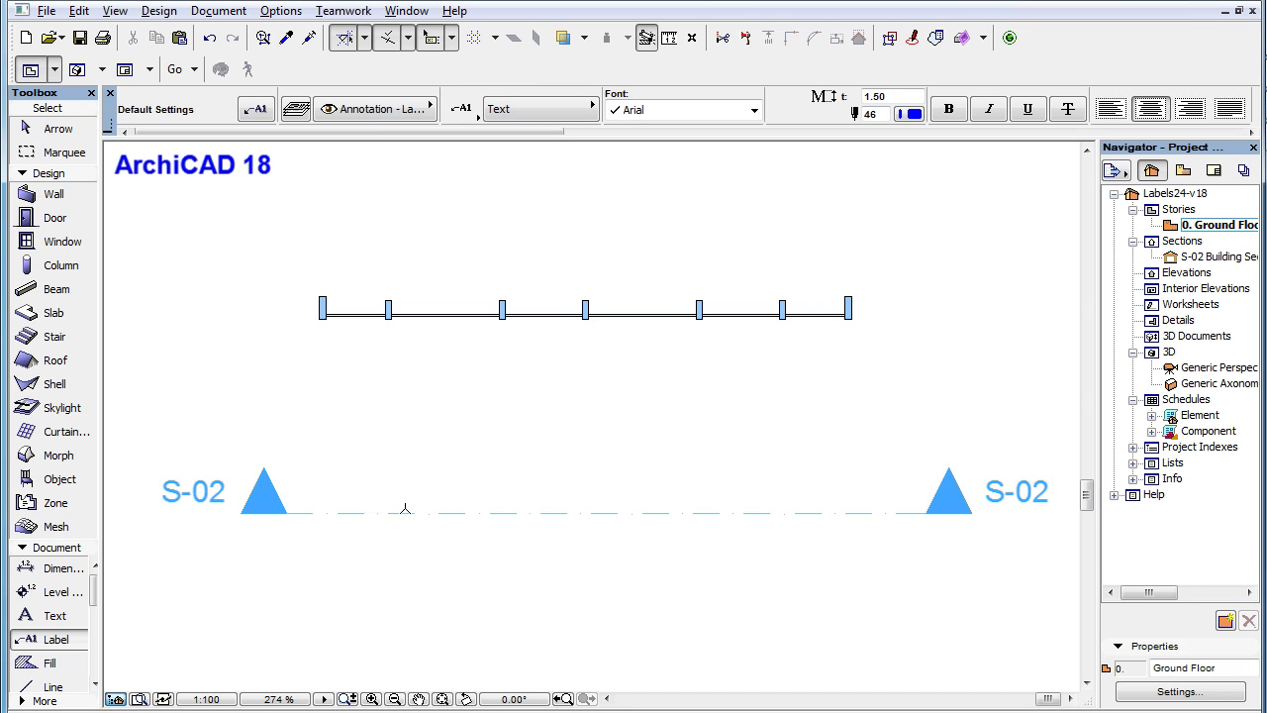
right_click(405, 510)
click(598, 69)
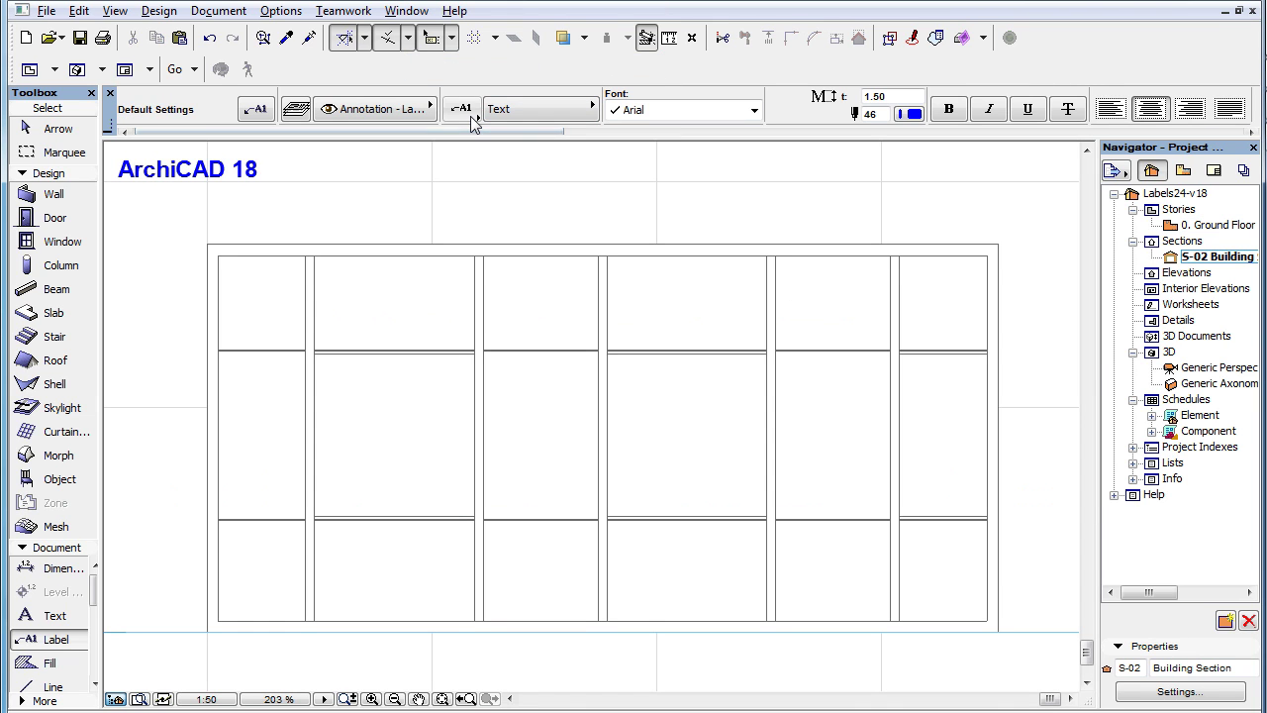
Switch to the Curtain Wall Member label type and label the top boundary frame Frame-Bnd-305.
click(473, 117)
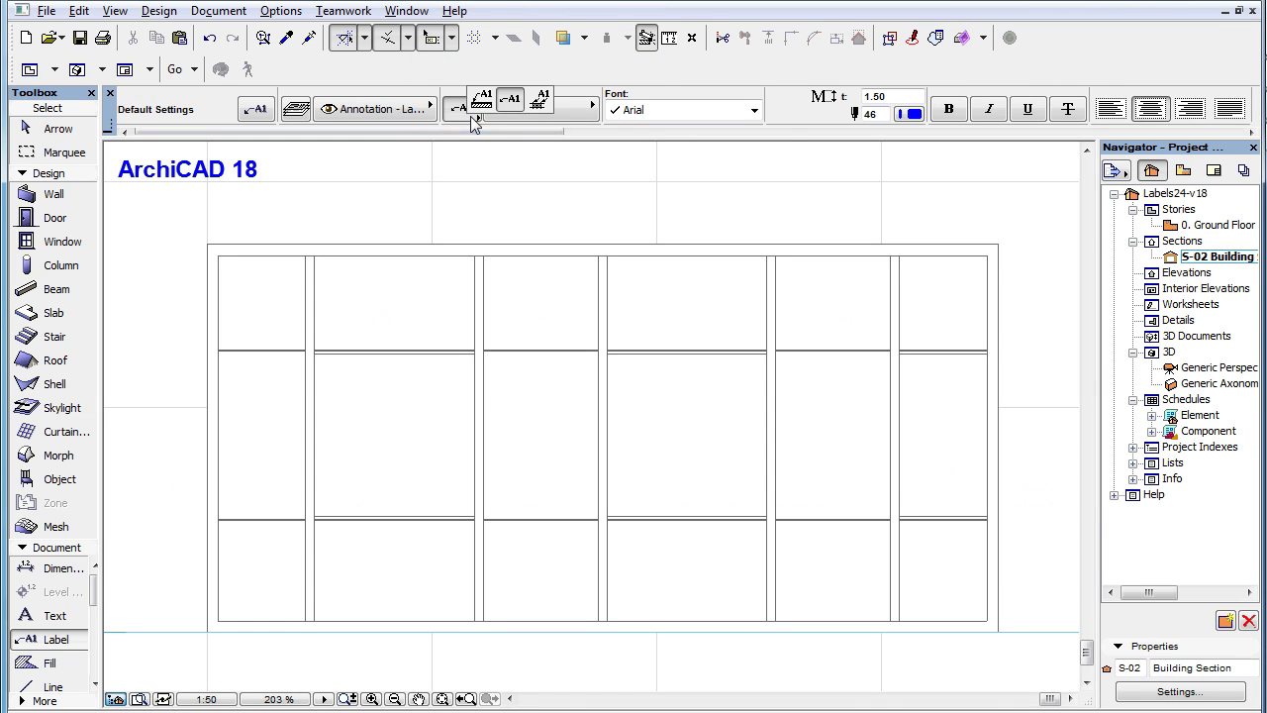
click(540, 99)
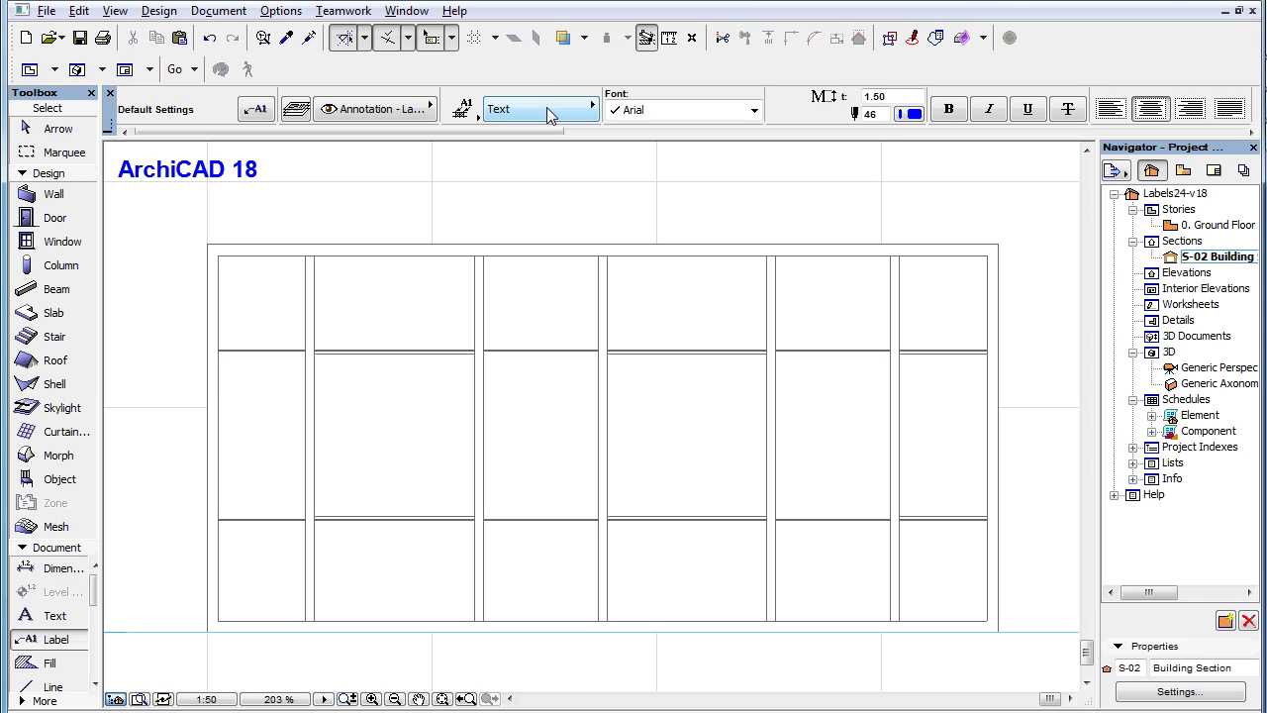
click(574, 239)
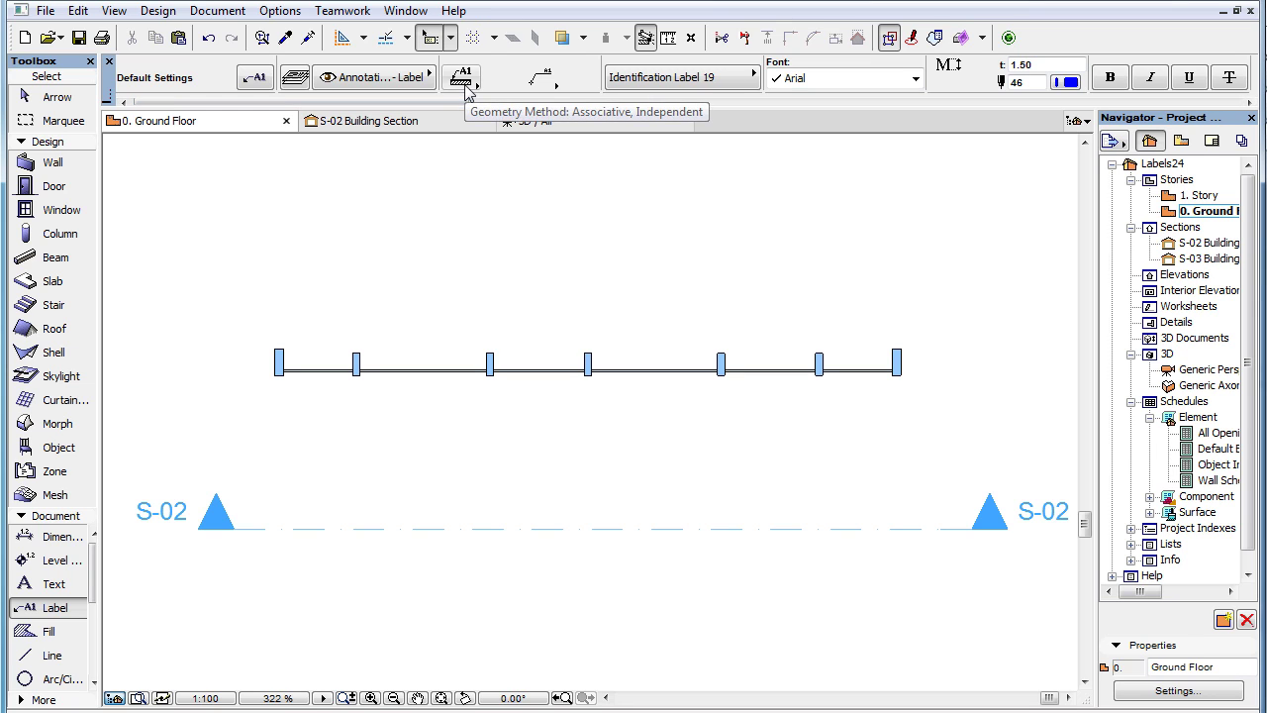
Set the label geometry method to Associative and switch to the S-02 Building Section.
click(468, 85)
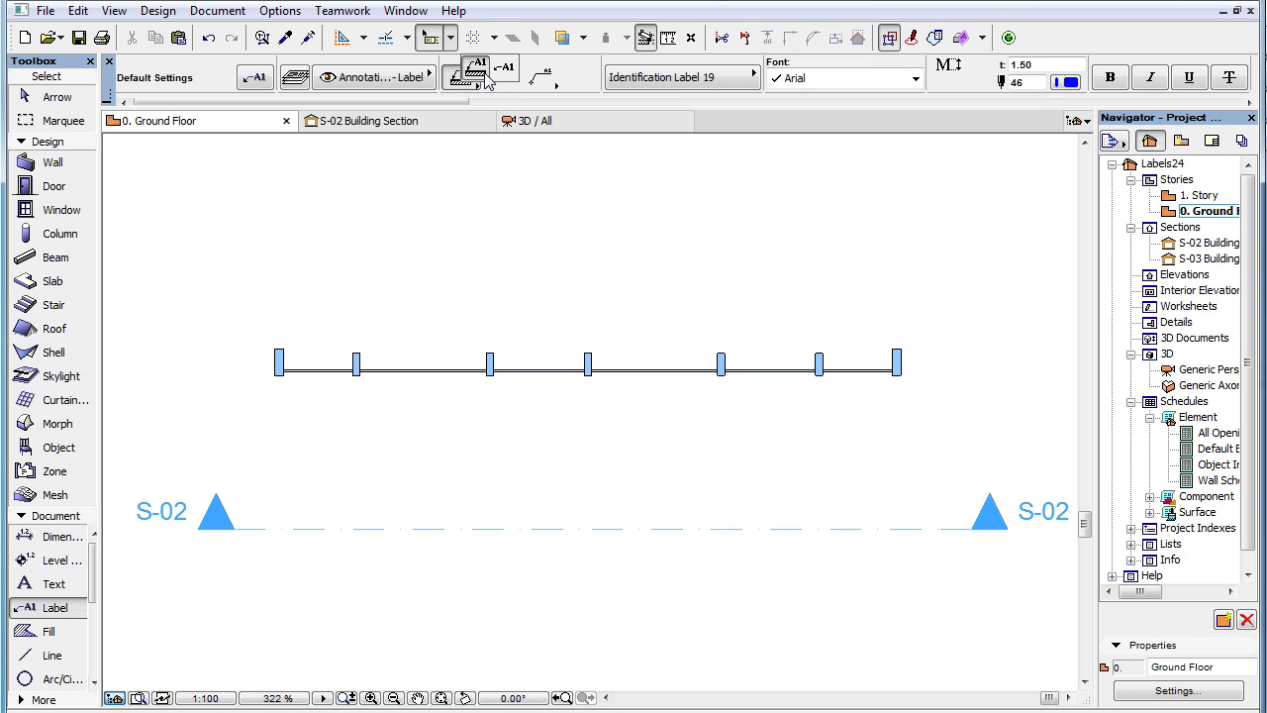
click(479, 75)
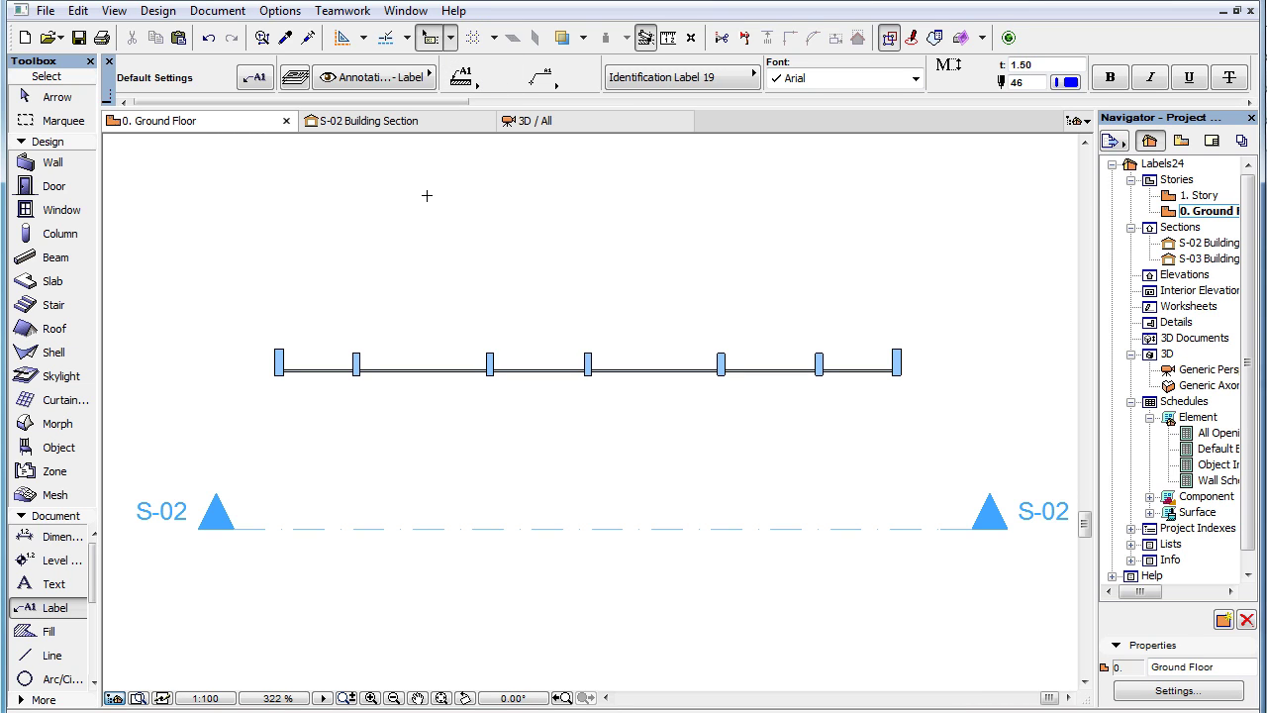
click(444, 125)
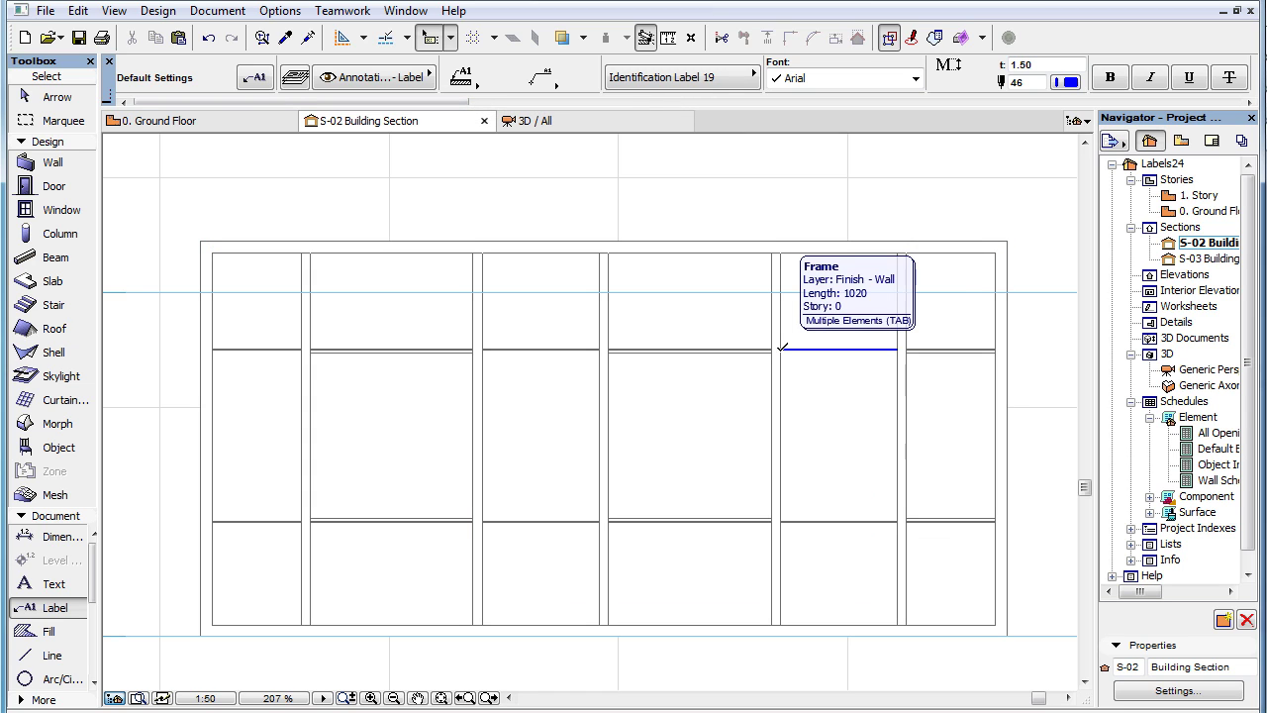
Label the upper right transom Frame-Trs-256 and a vertical mullion Frame-Mll-032.
click(782, 346)
click(820, 280)
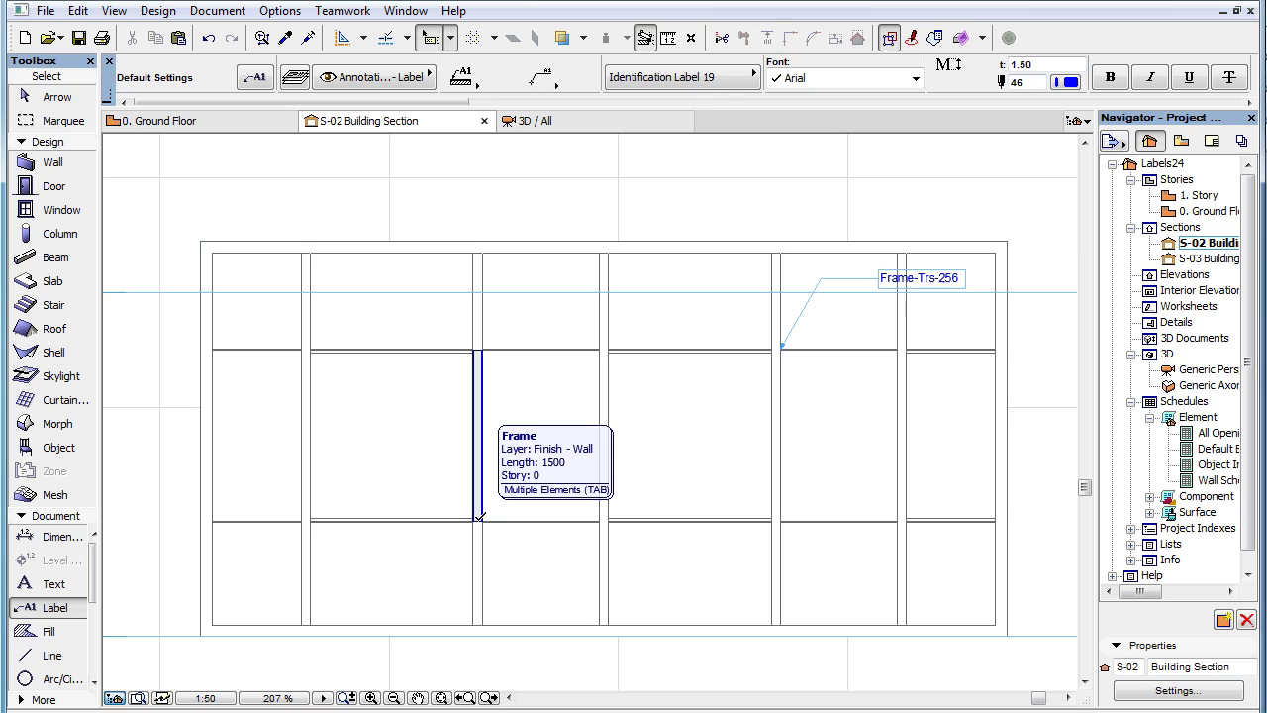
click(479, 517)
click(522, 451)
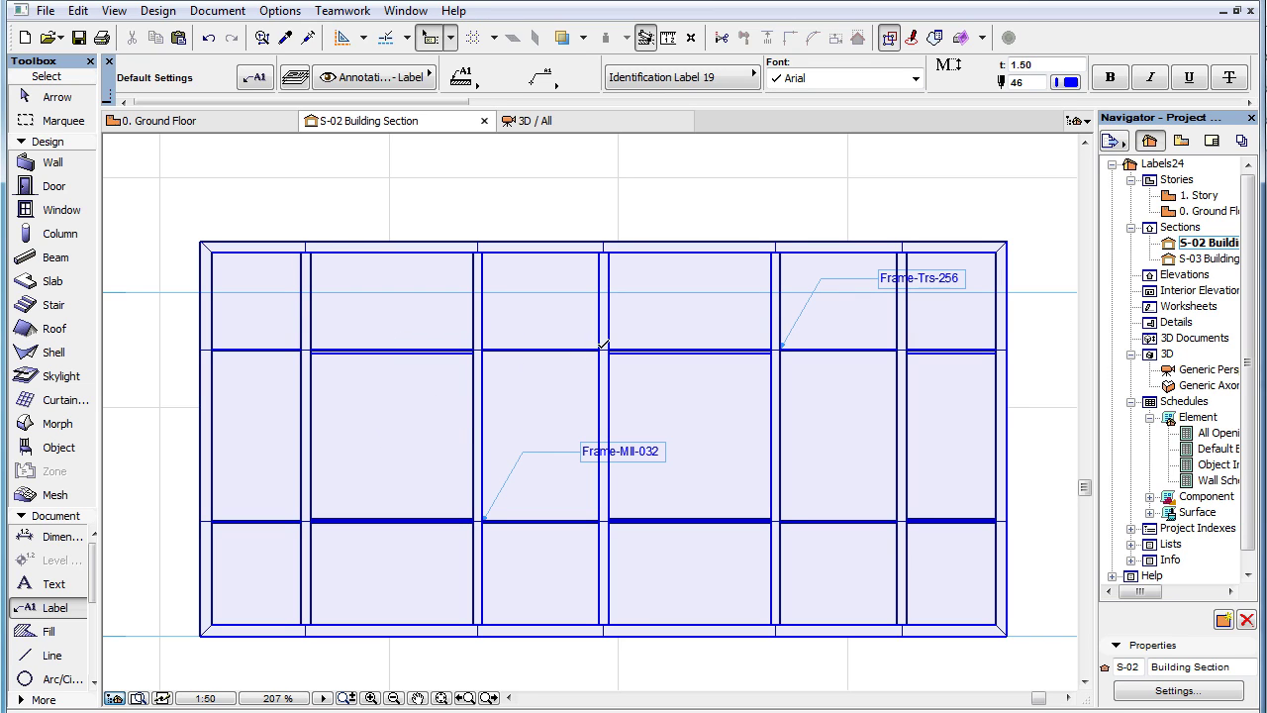
Cycle pre-selection with Tab to the central upper transom and label it Frame-Trs-040.
key(Tab)
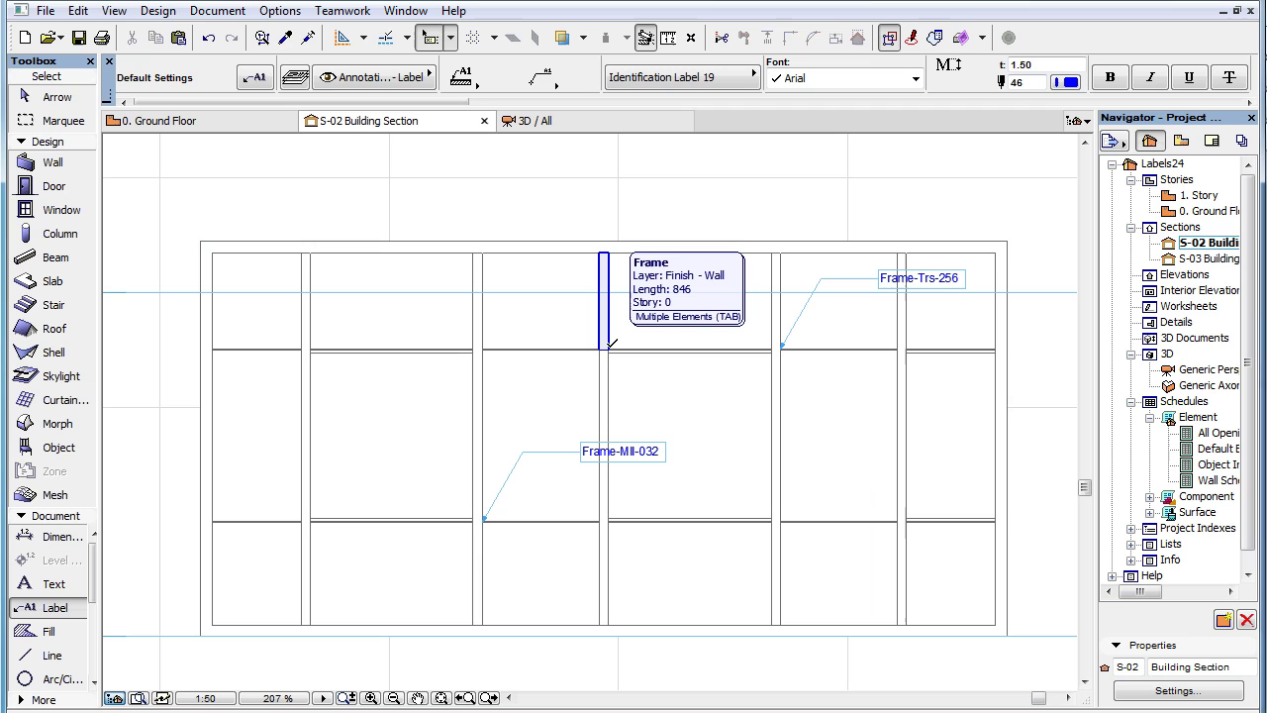
key(Tab)
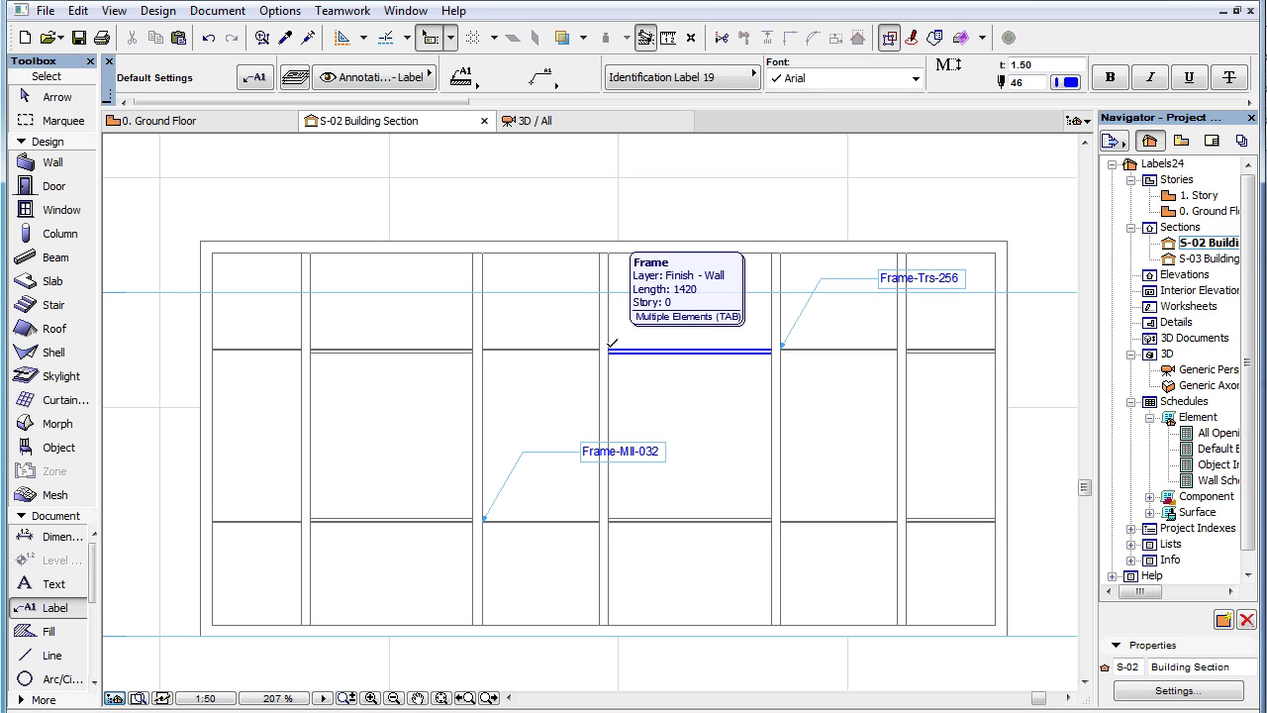
key(Tab)
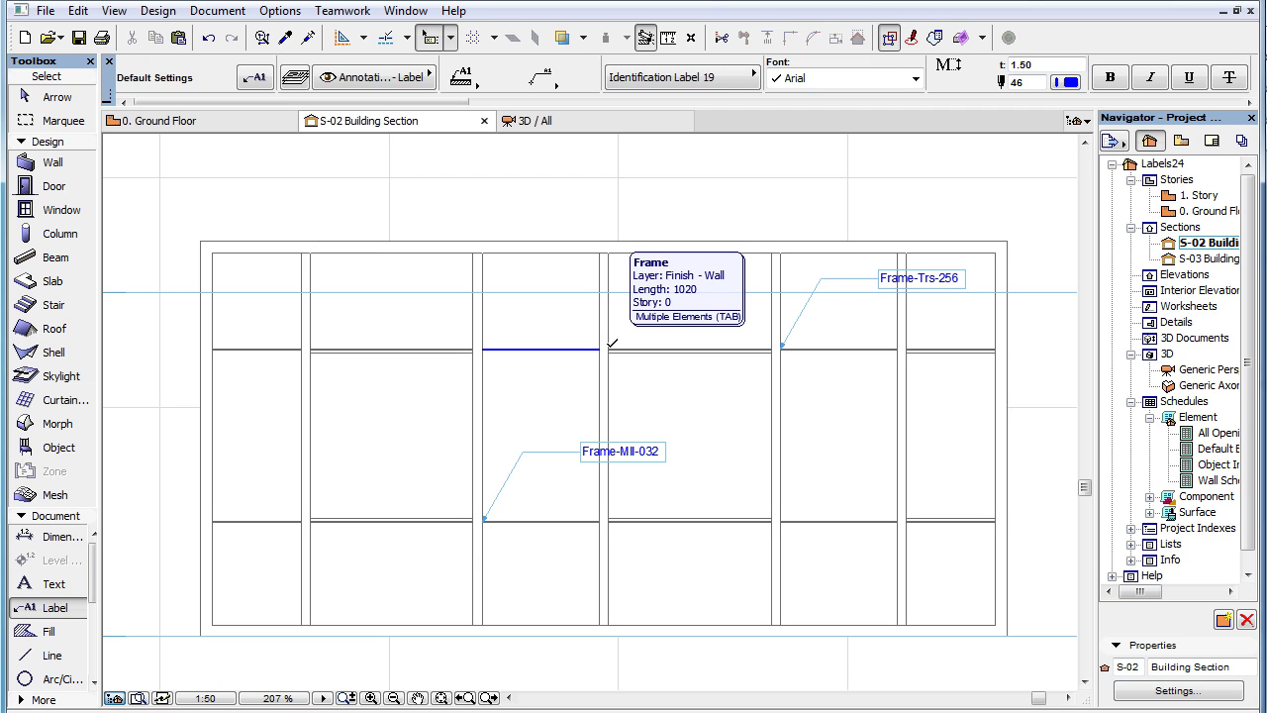
key(Tab)
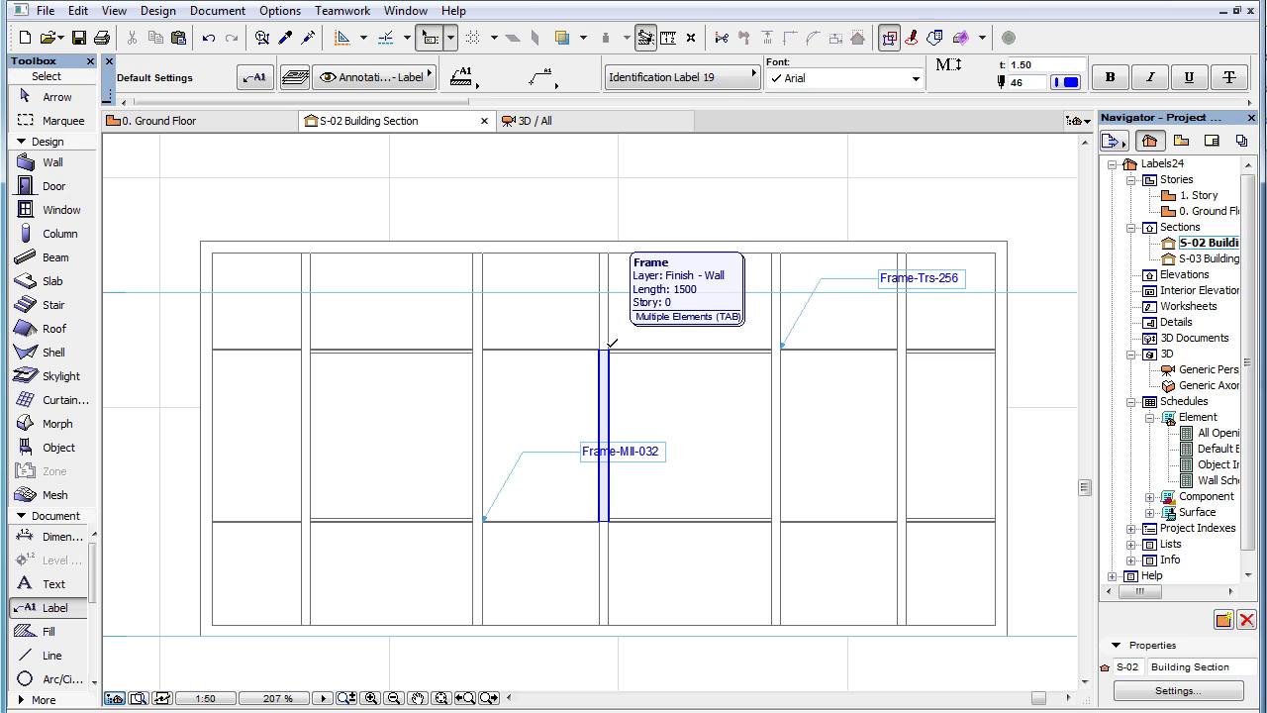
key(Tab)
key(Tab)
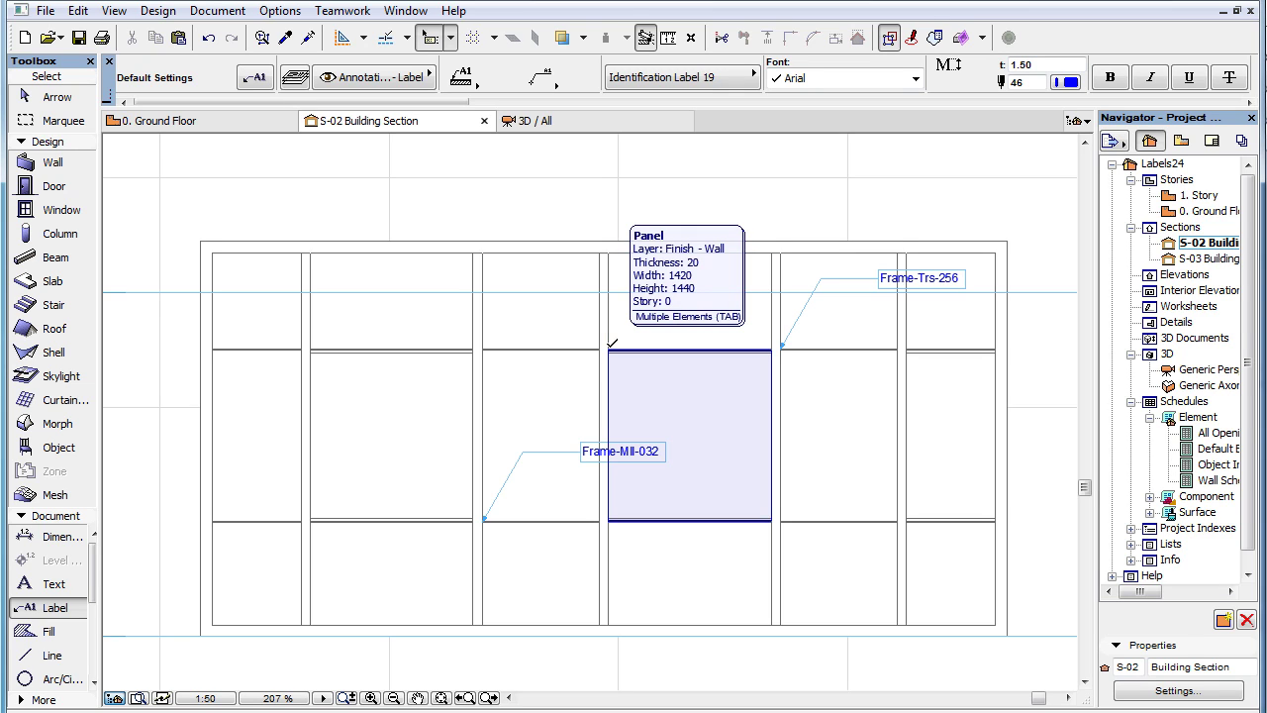
key(Tab)
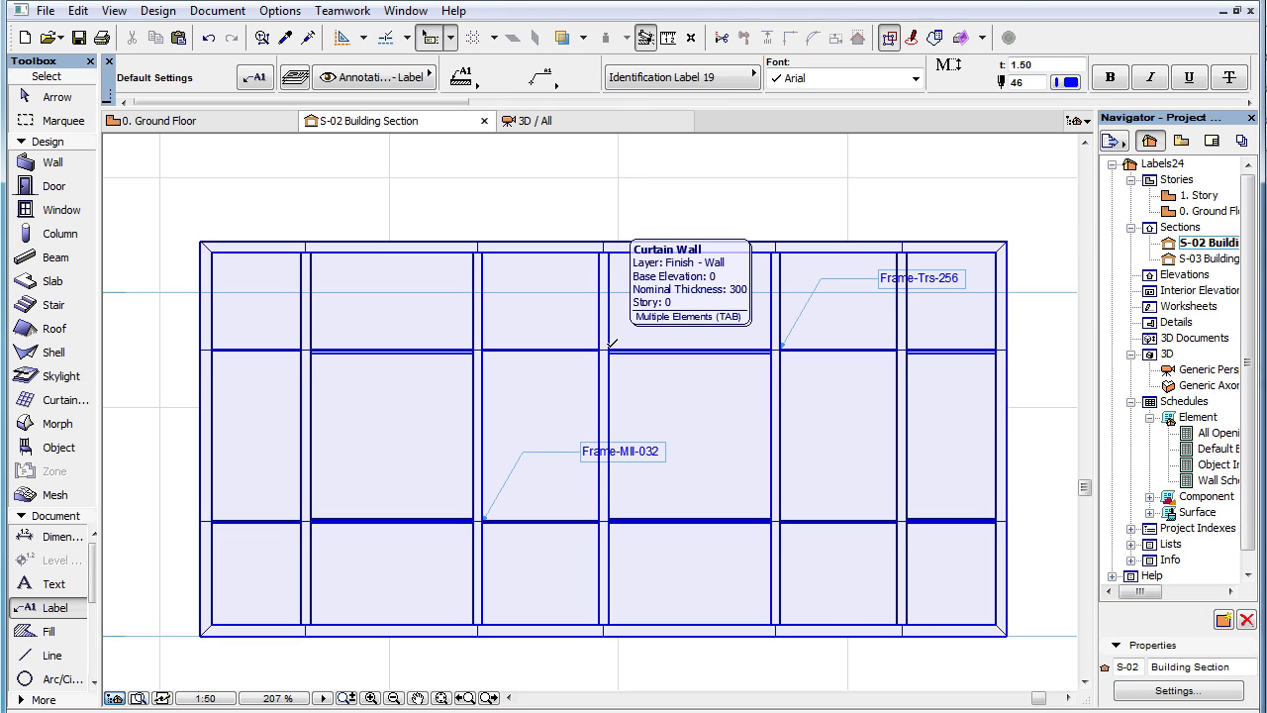
key(Tab)
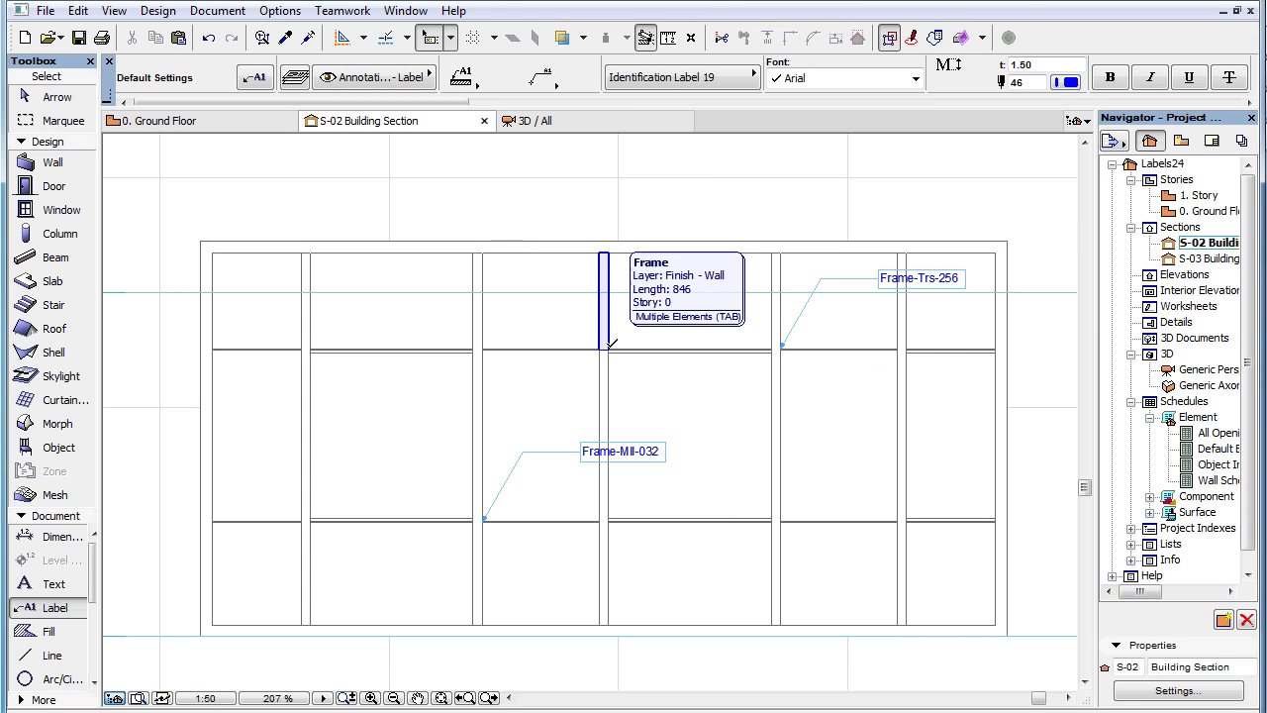
key(Tab)
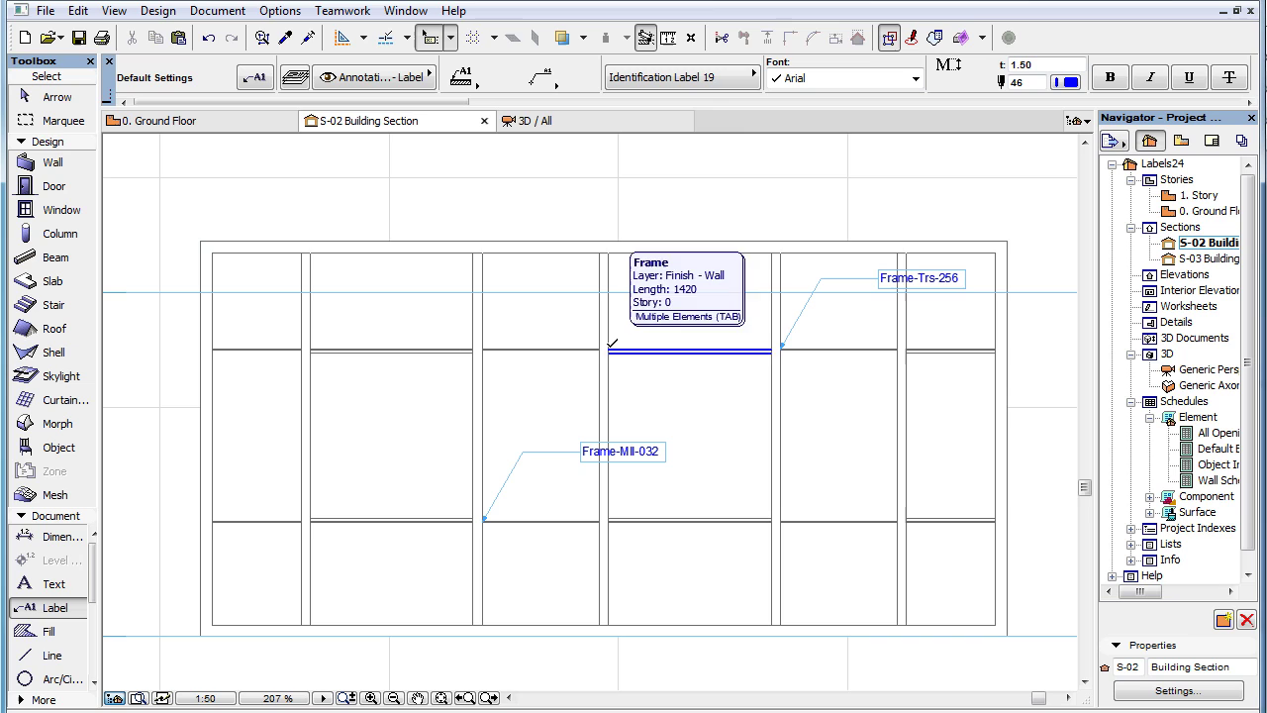
key(Tab)
key(Tab)
key(Tab)
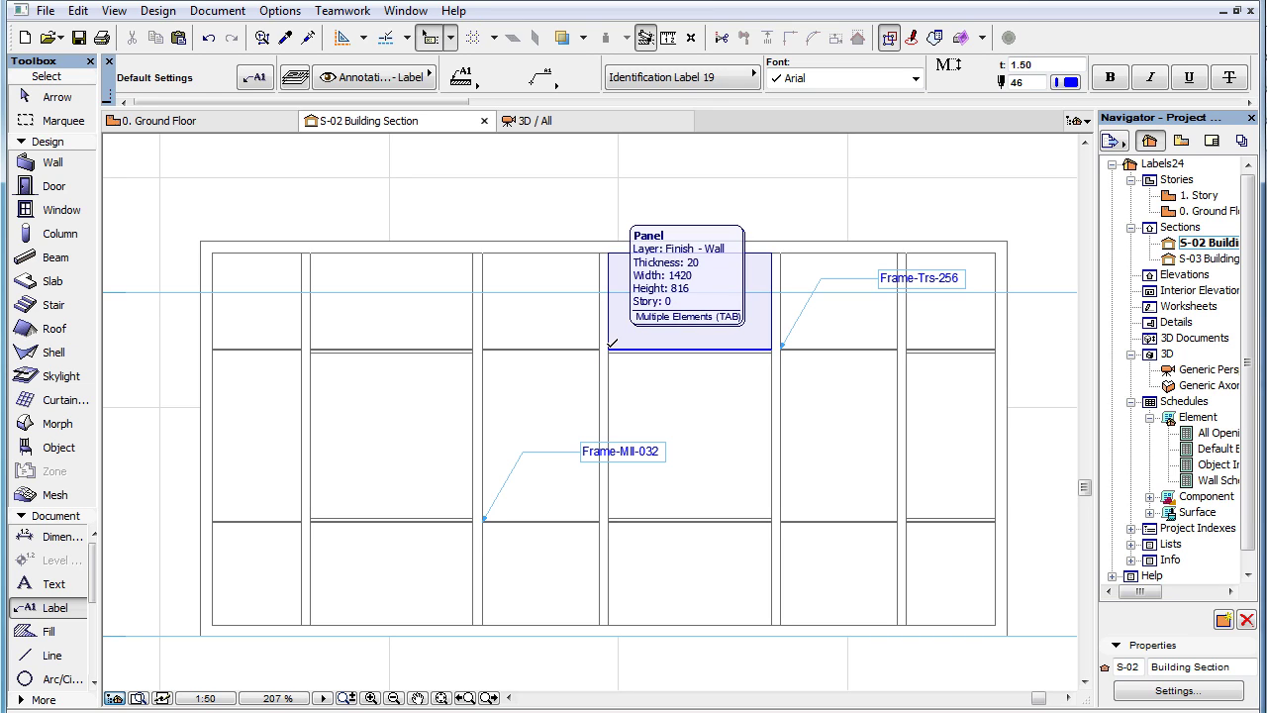
key(Tab)
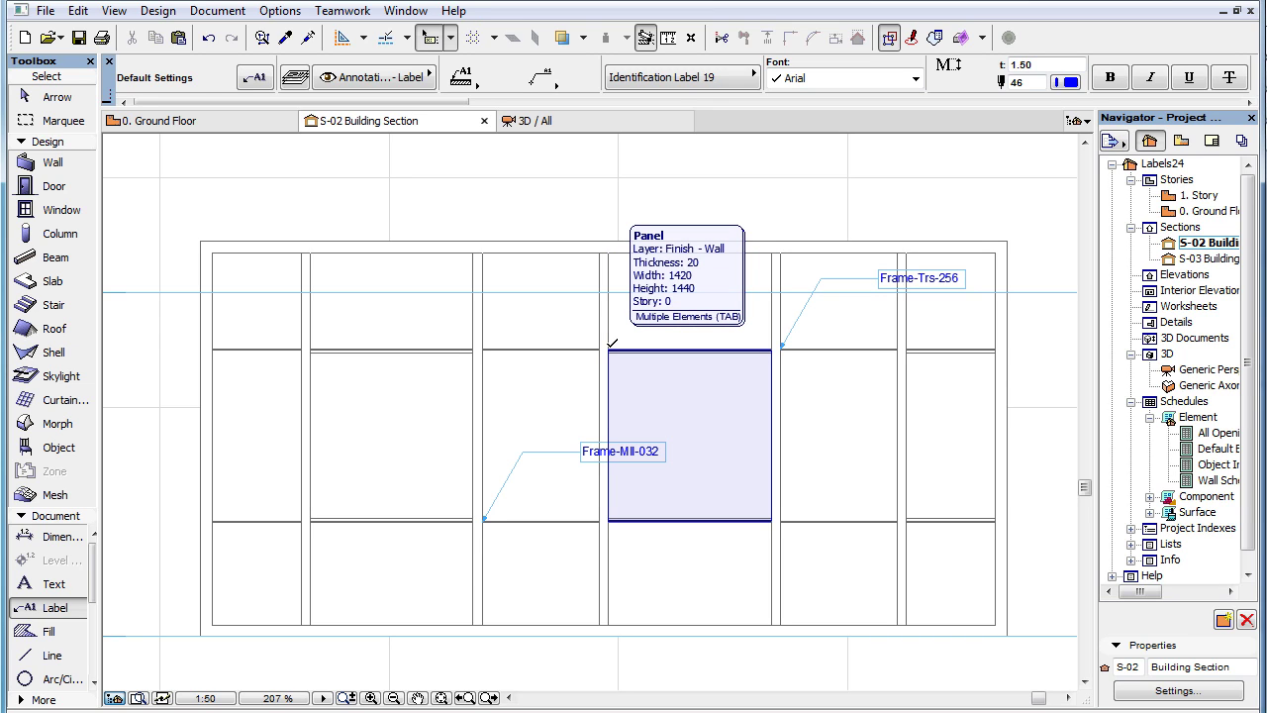
key(Tab)
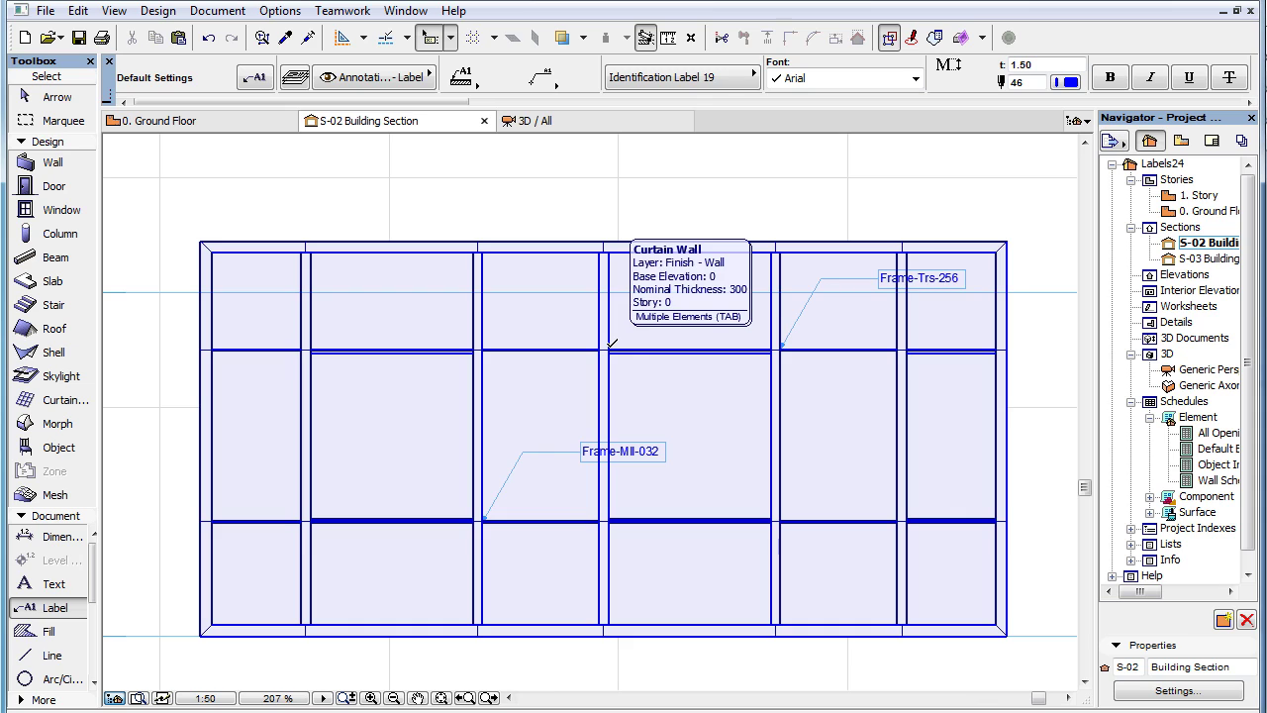
key(Tab)
key(Tab)
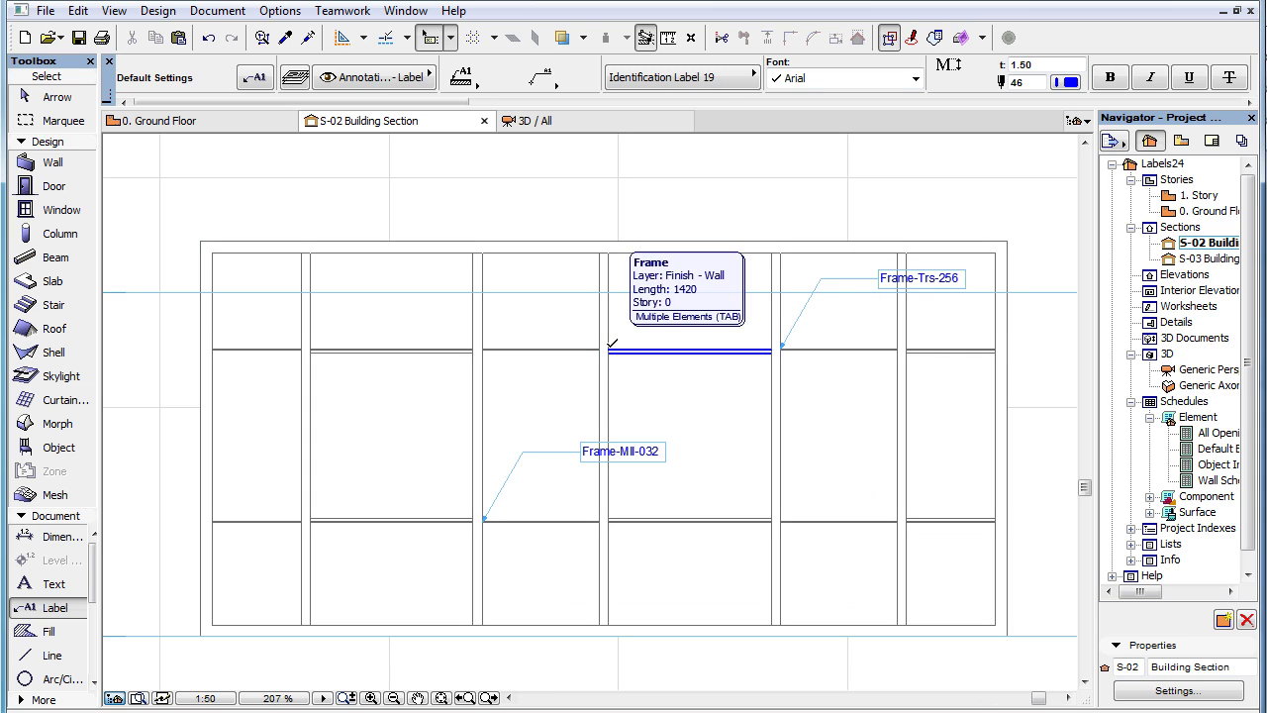
click(612, 344)
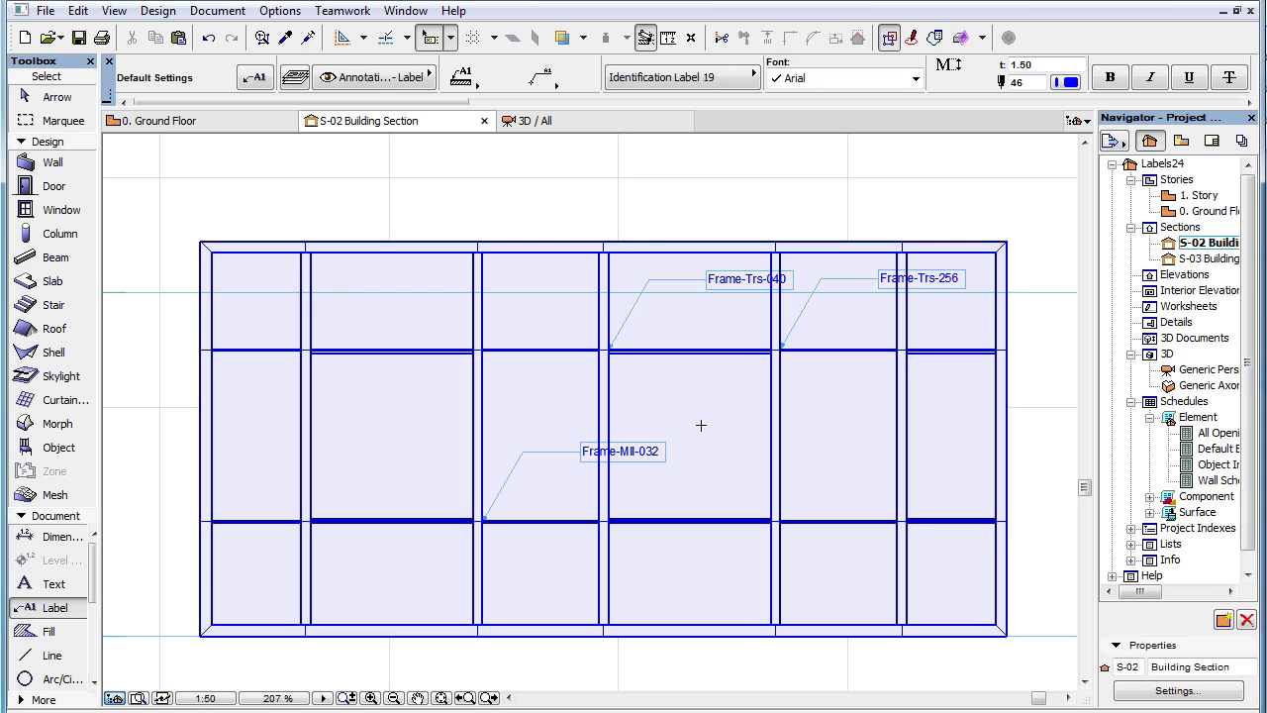
click(556, 239)
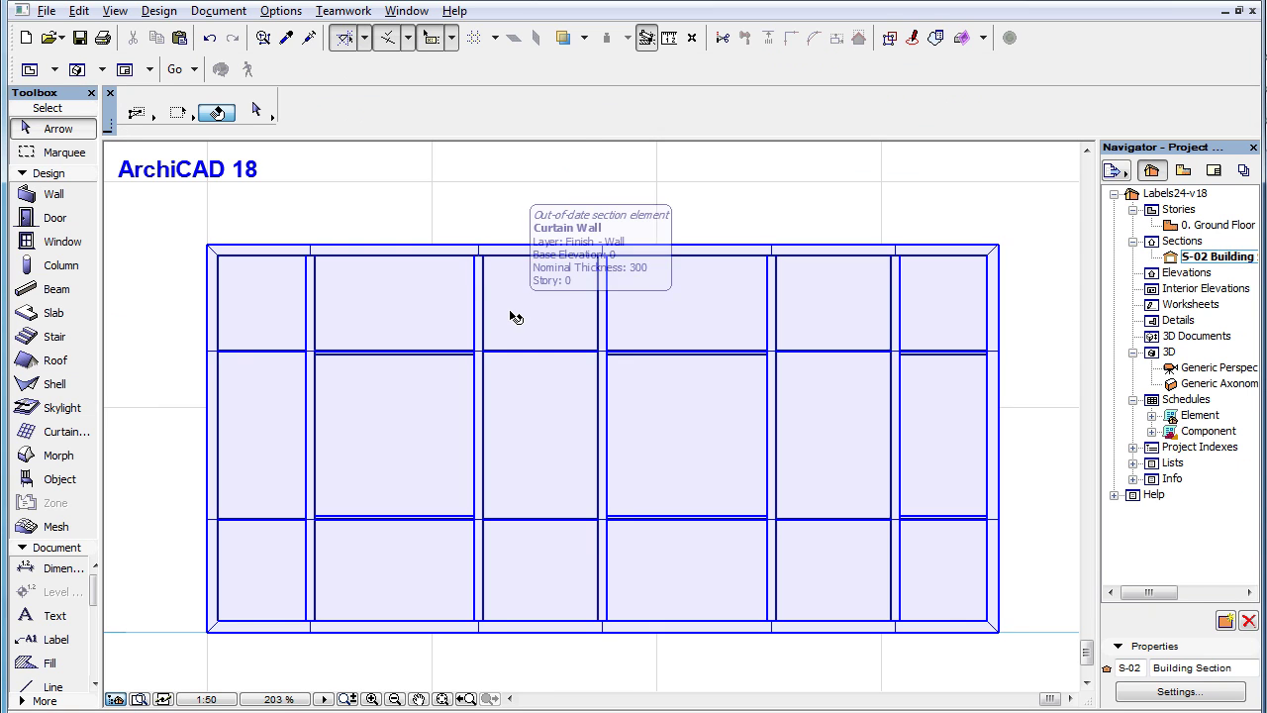
click(511, 313)
click(159, 11)
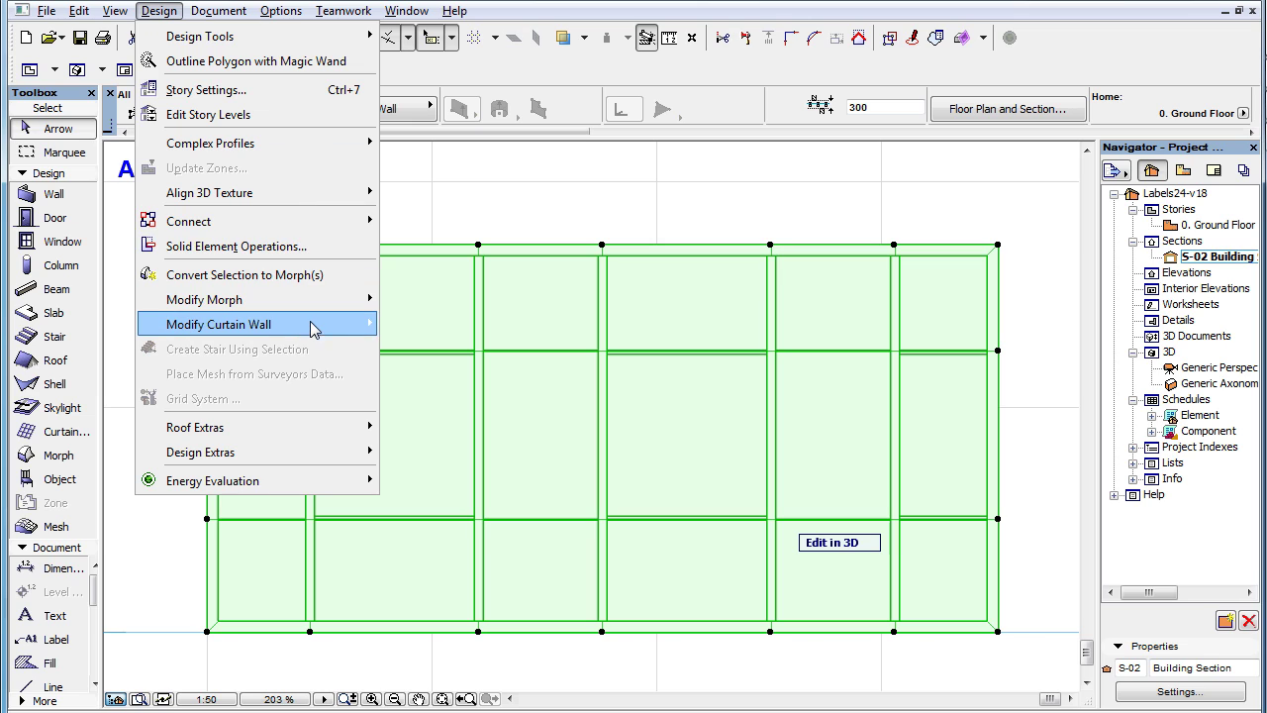
mouse_move(313, 332)
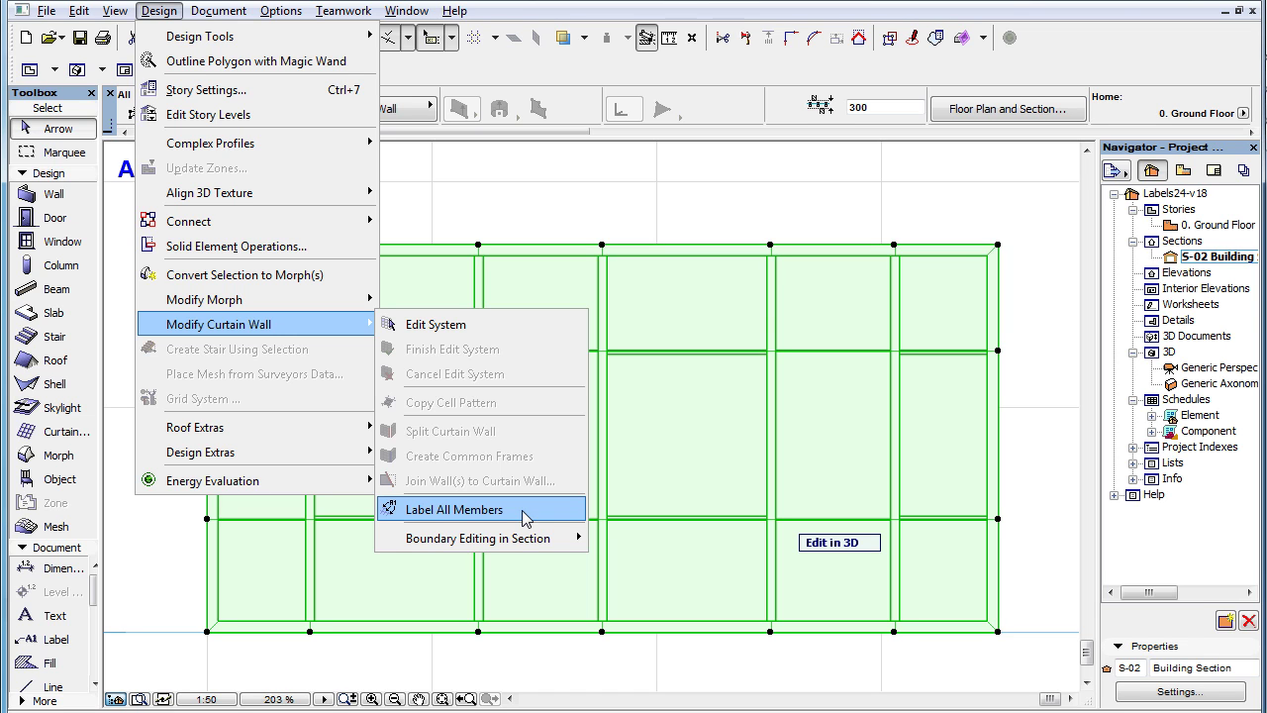
Dismiss the open menu, reselect the curtain wall, and start Label Curtain Wall Members from Design.
click(729, 188)
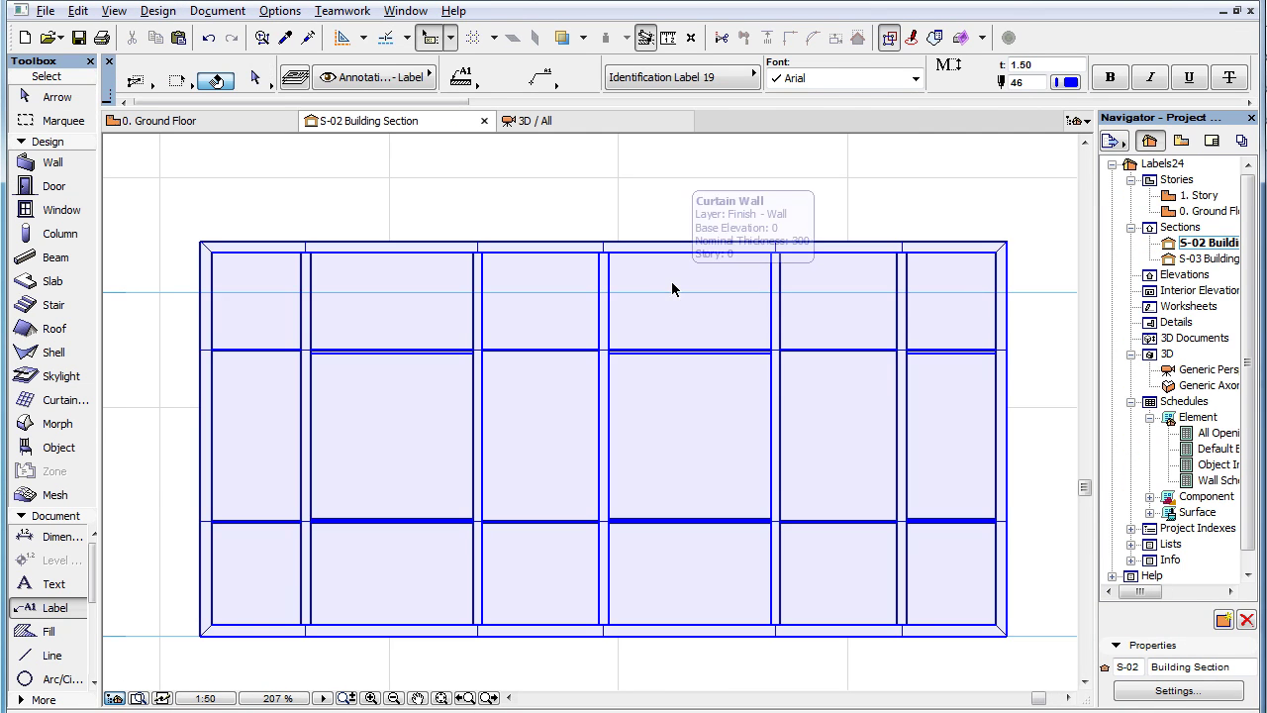
shift+click(665, 279)
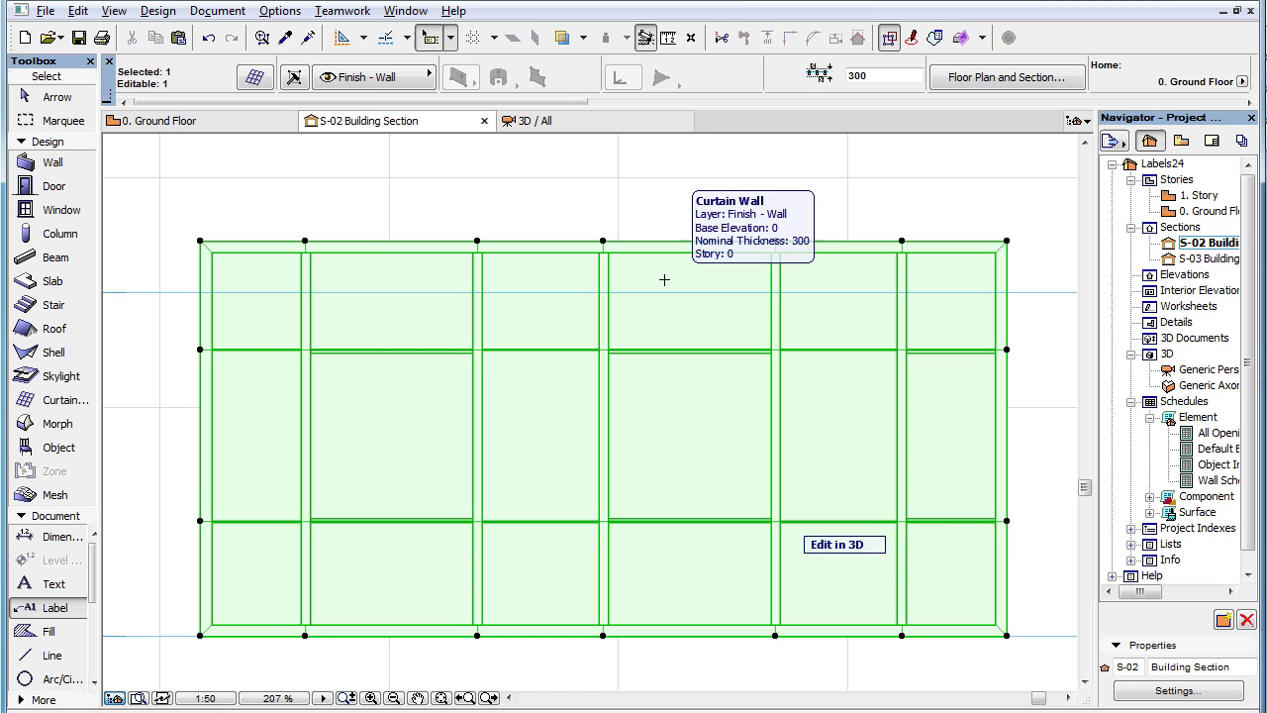
click(174, 13)
mouse_move(361, 325)
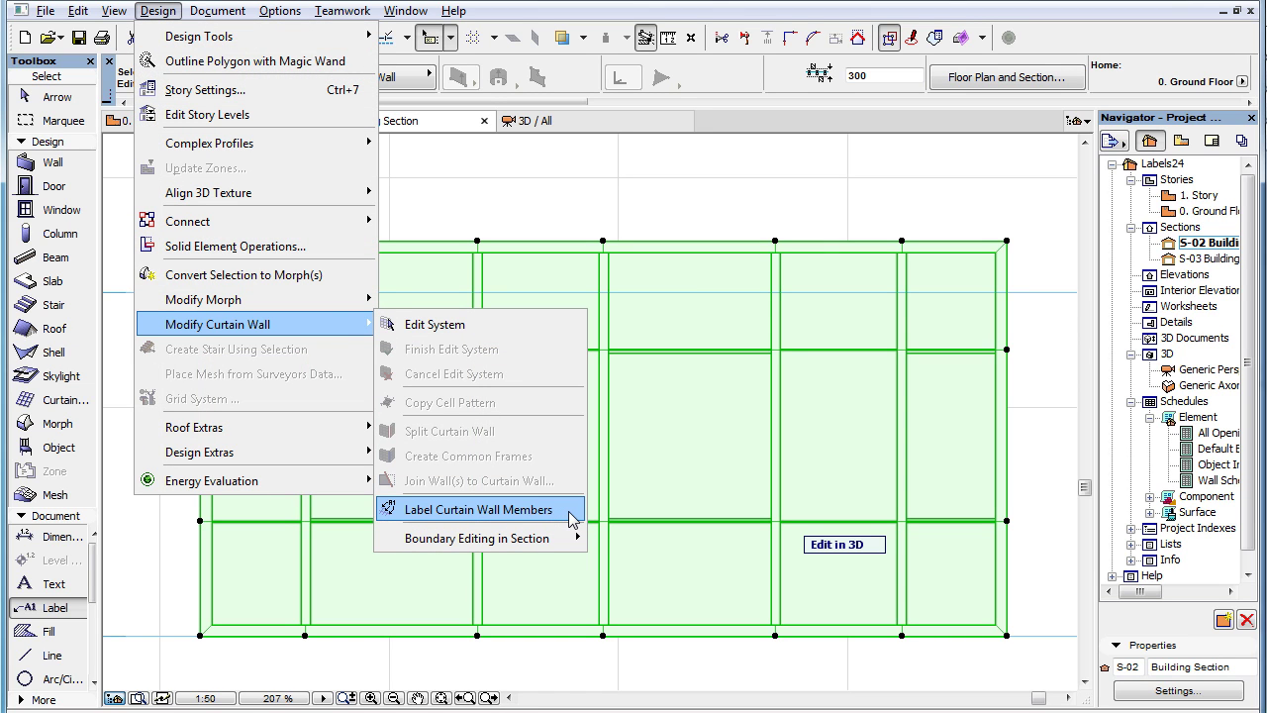
click(571, 519)
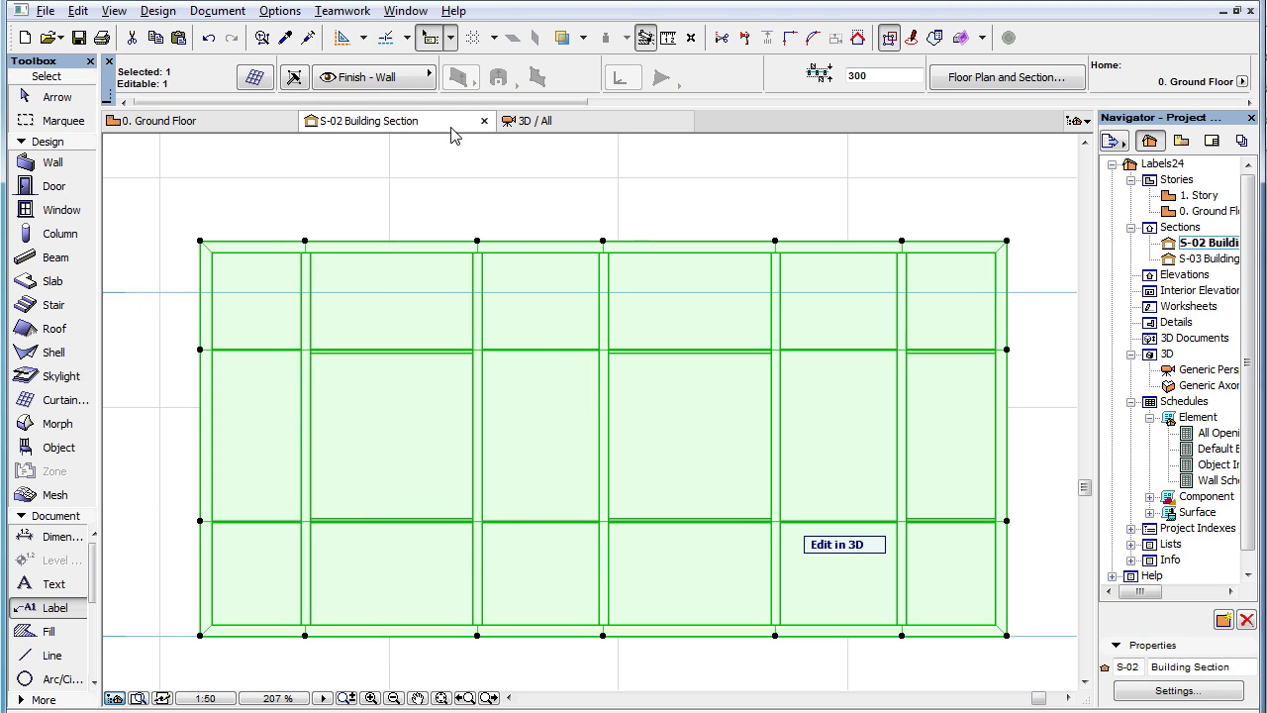
Start Label Curtain Wall Members from Document Extras, then reselect the curtain wall and reopen Document Extras.
click(237, 14)
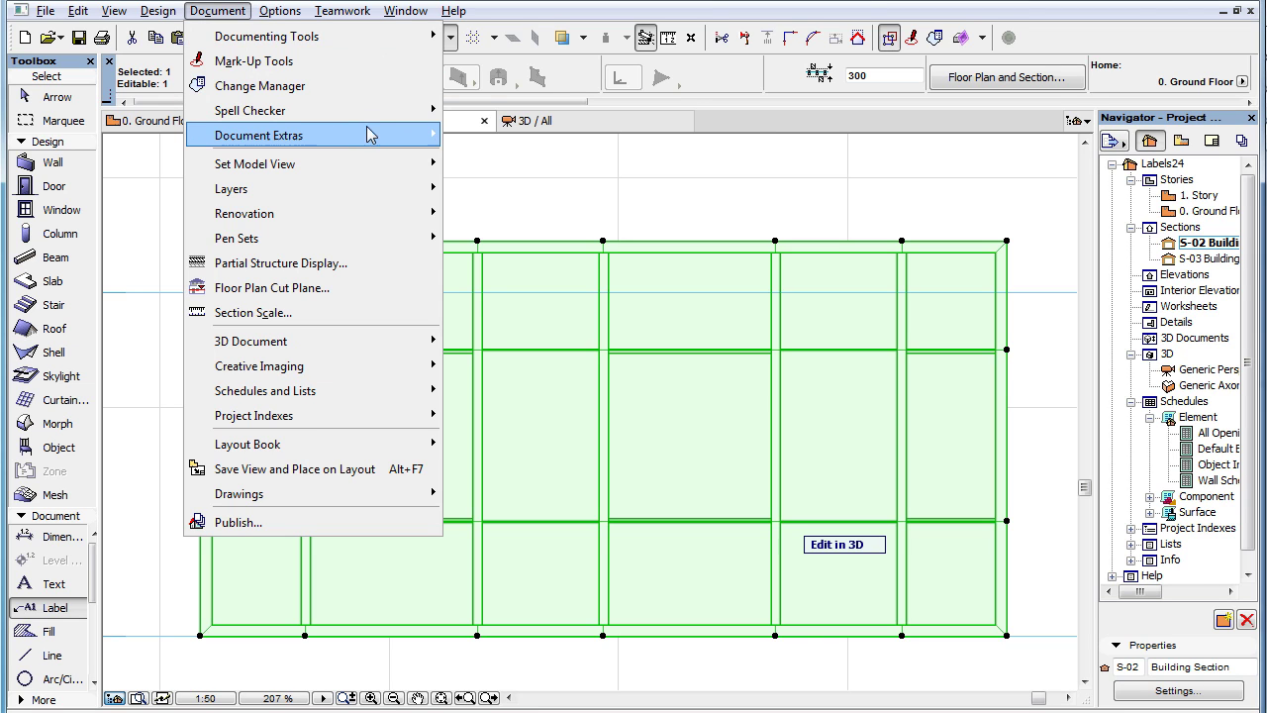
mouse_move(370, 134)
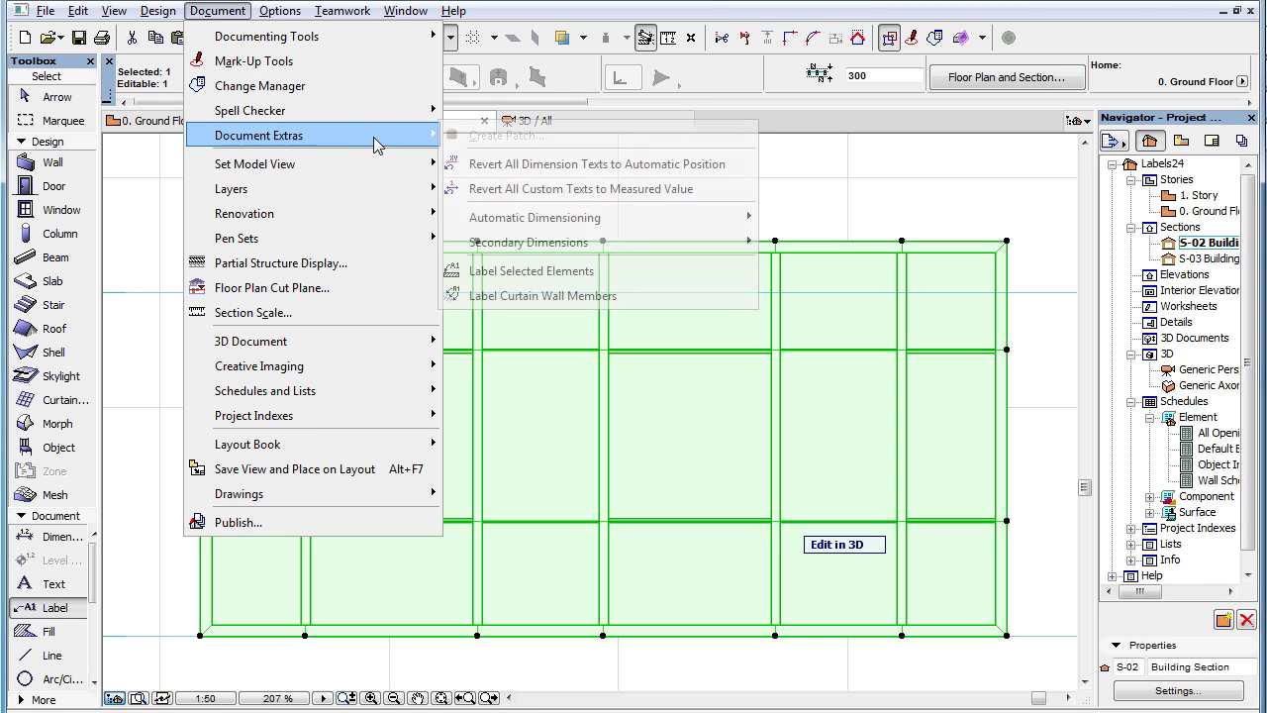
click(647, 298)
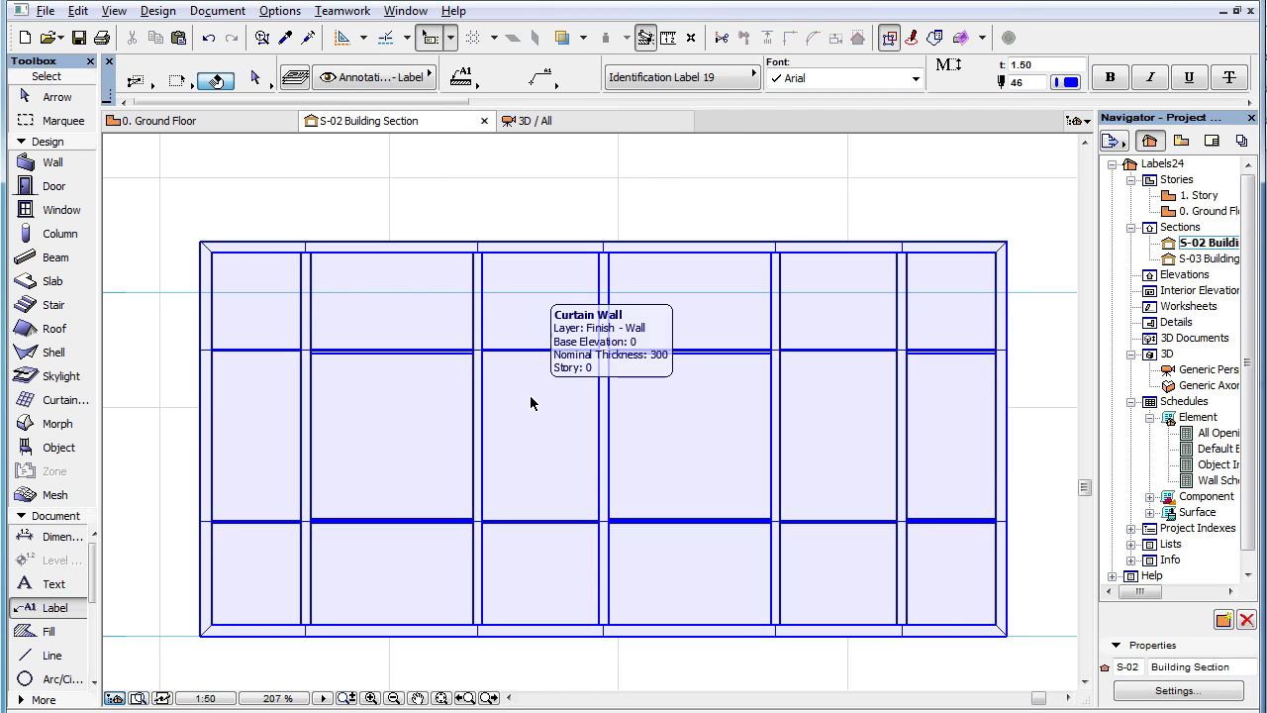
click(532, 396)
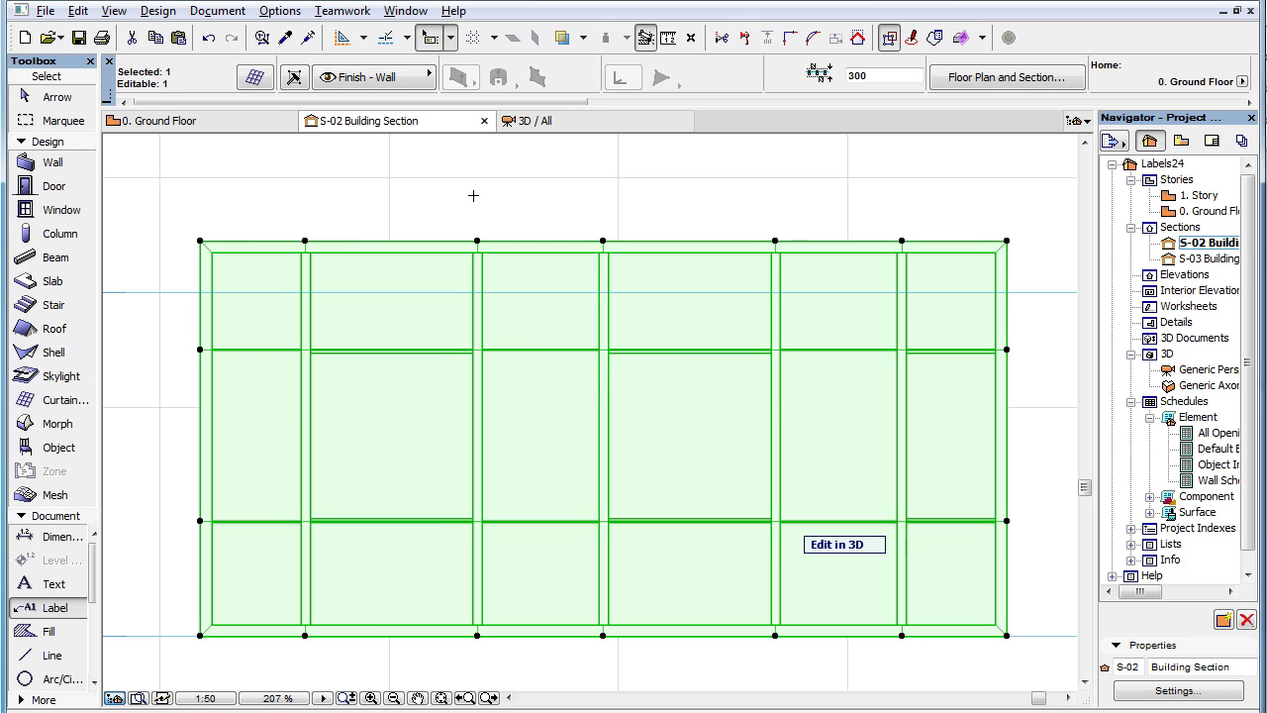
click(241, 12)
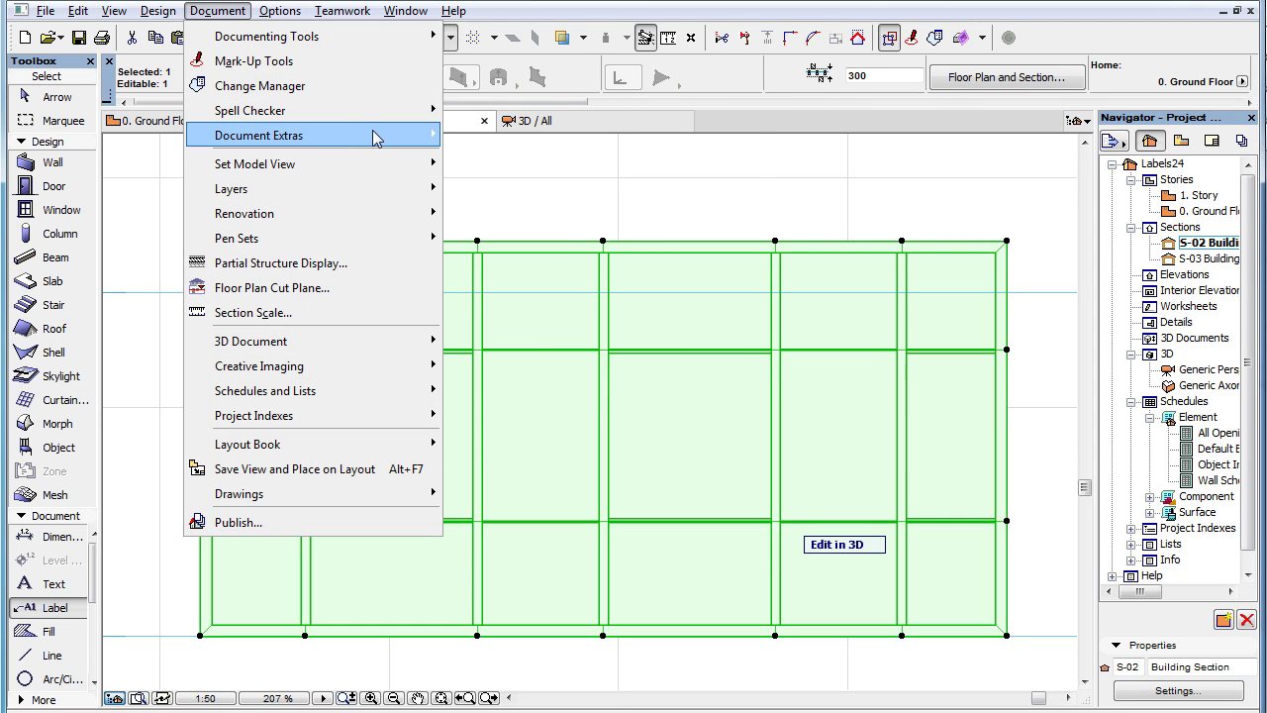
mouse_move(381, 136)
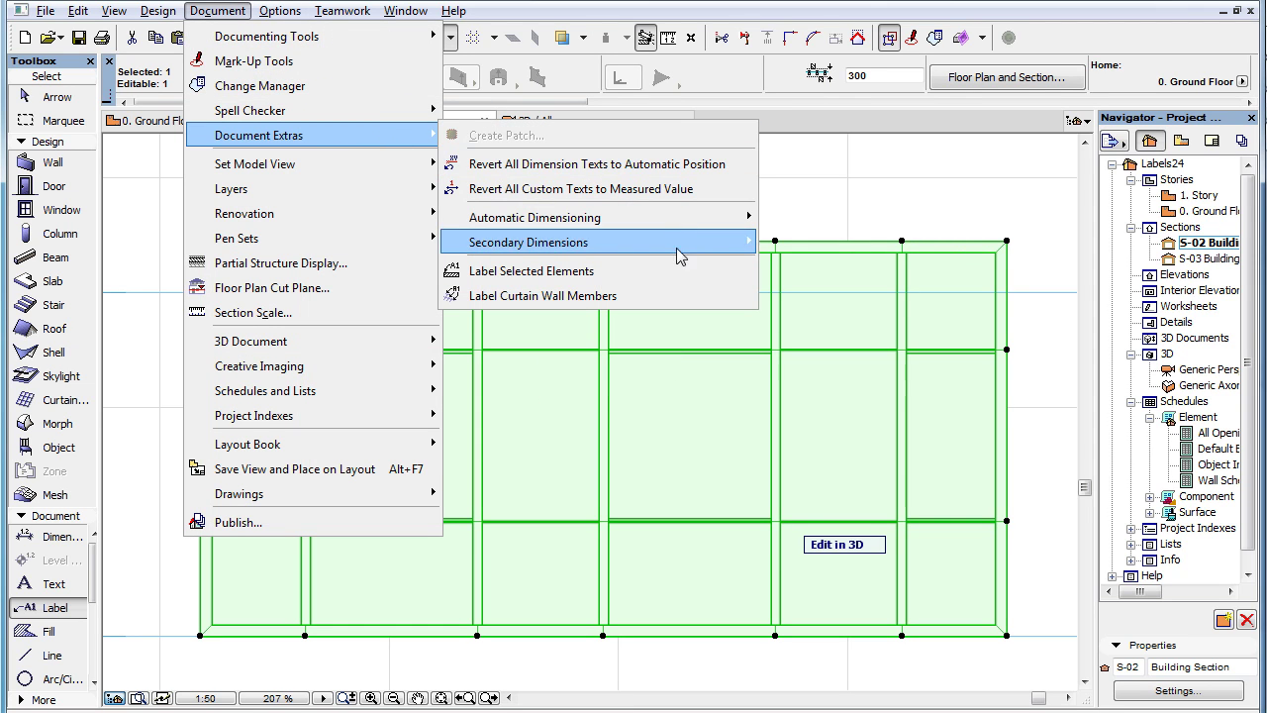
Label only the curtain wall panels (e.g. Panel-Dist-162), excluding frames and accessories, then deselect.
click(686, 296)
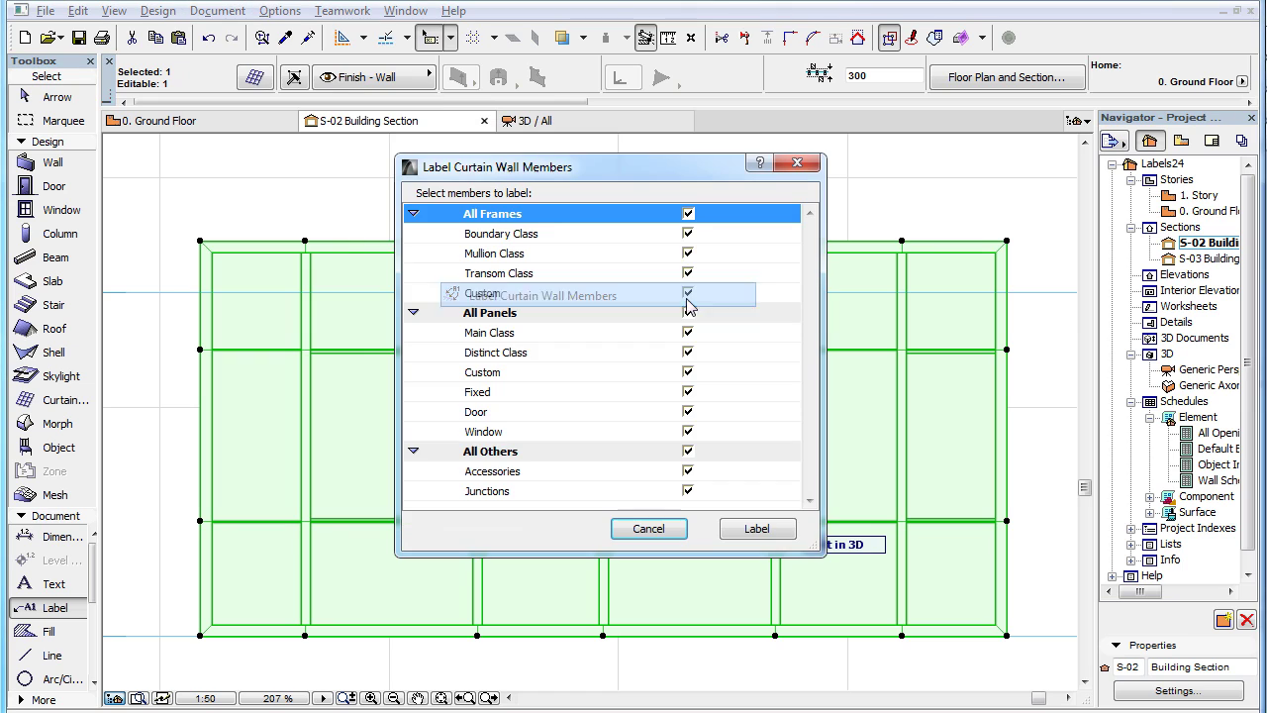
click(690, 214)
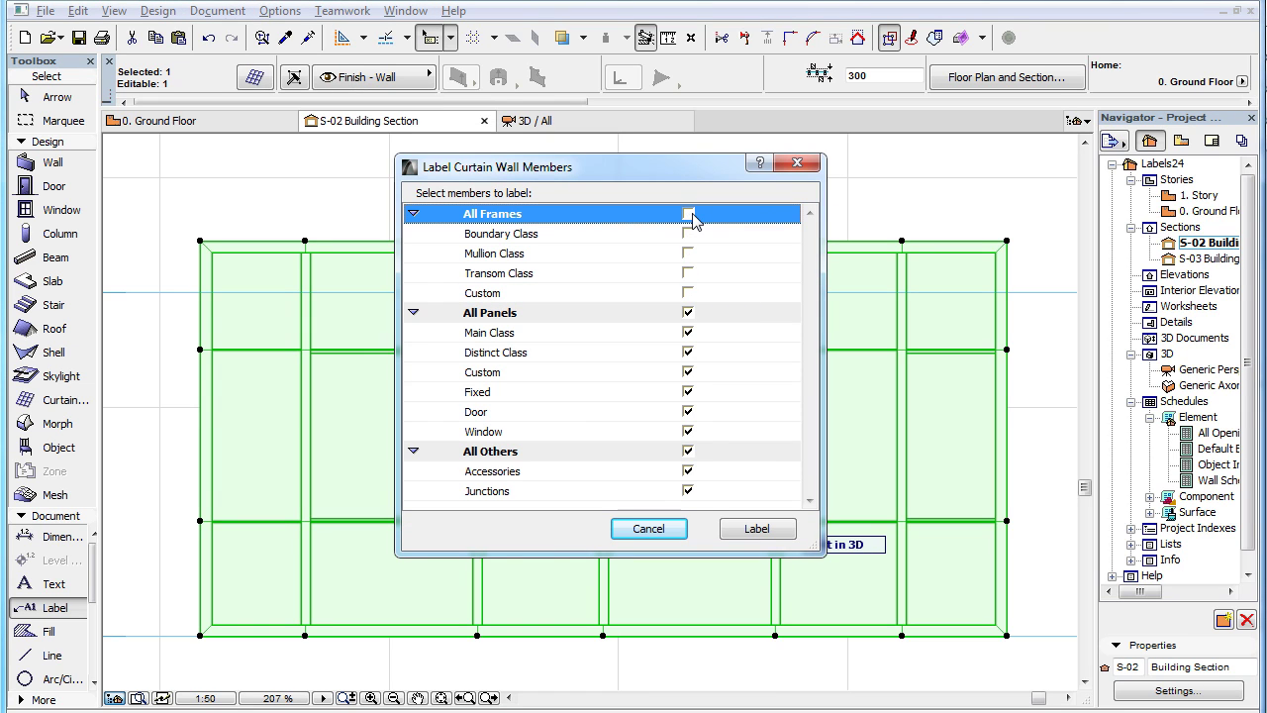
click(690, 452)
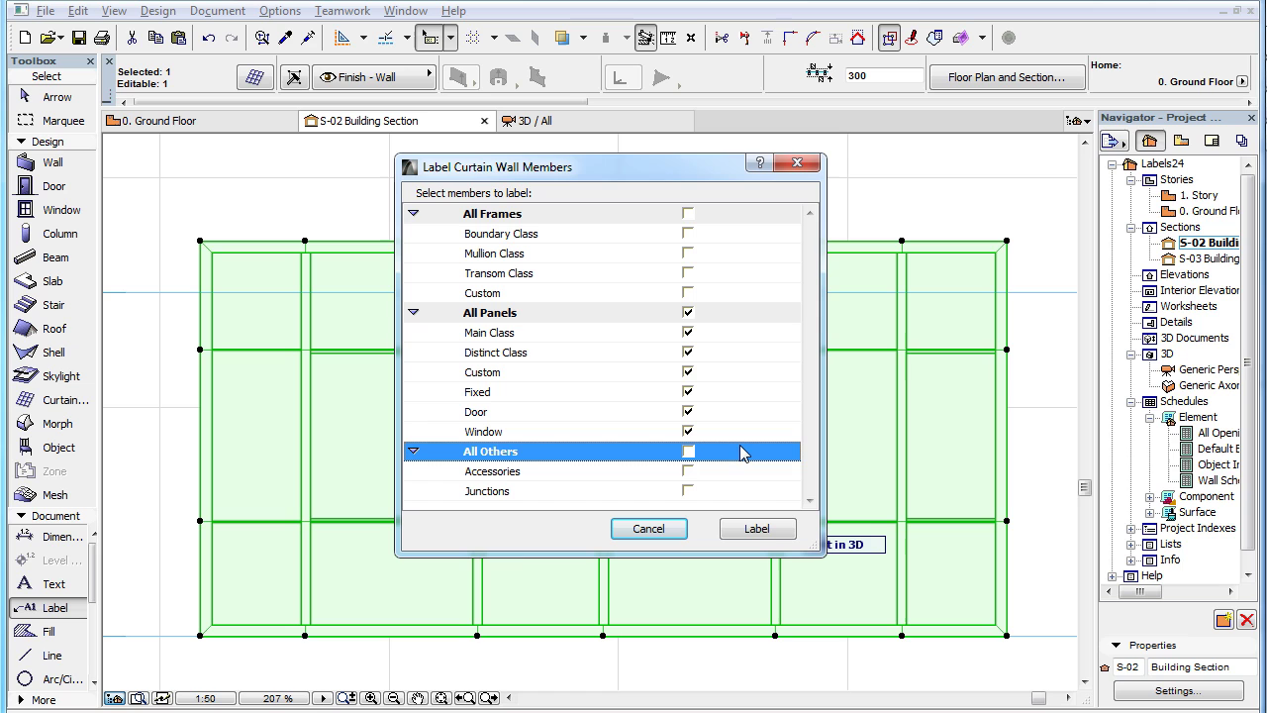
click(781, 533)
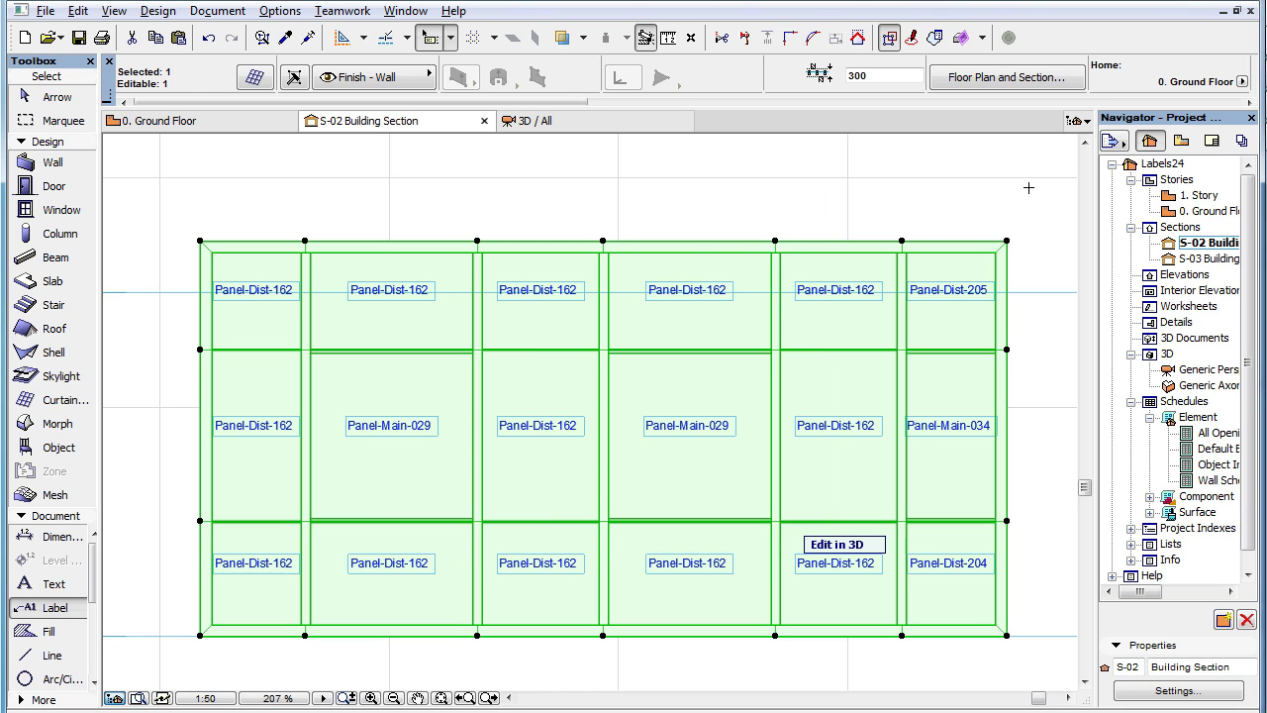
key(Escape)
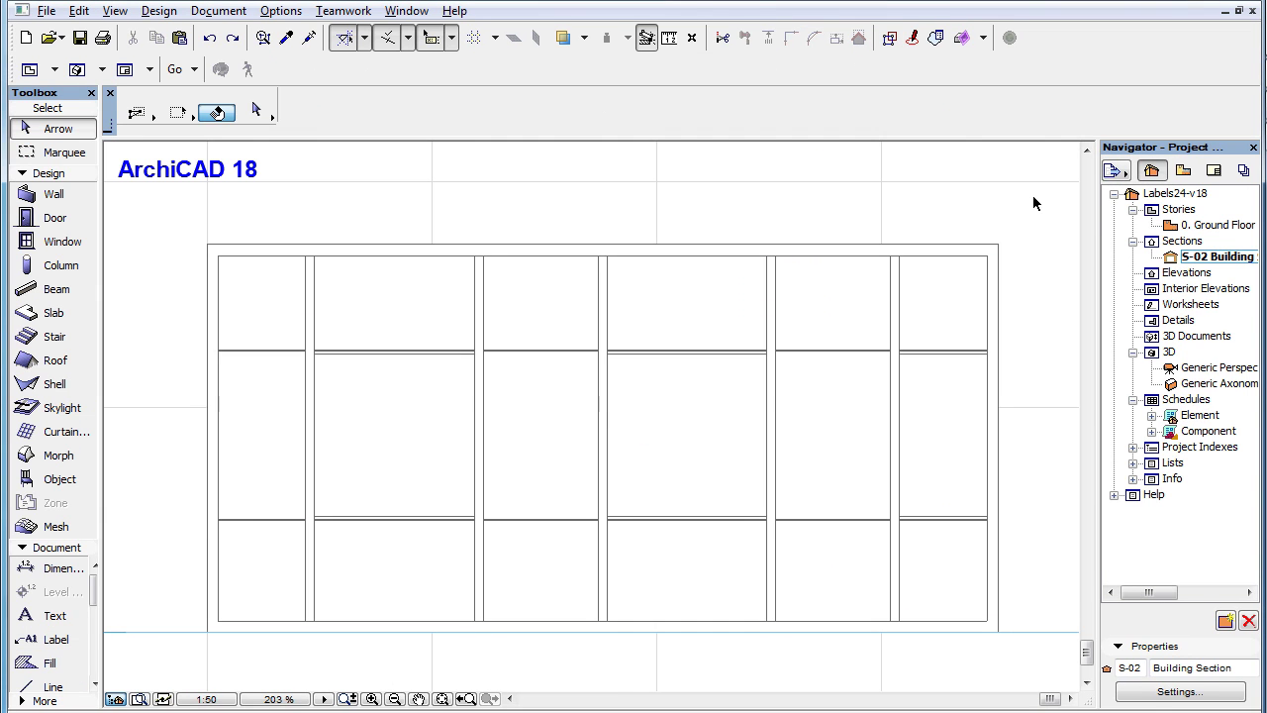
In ArchiCAD 18, label all the curtain wall's panels using Label All Members.
click(424, 297)
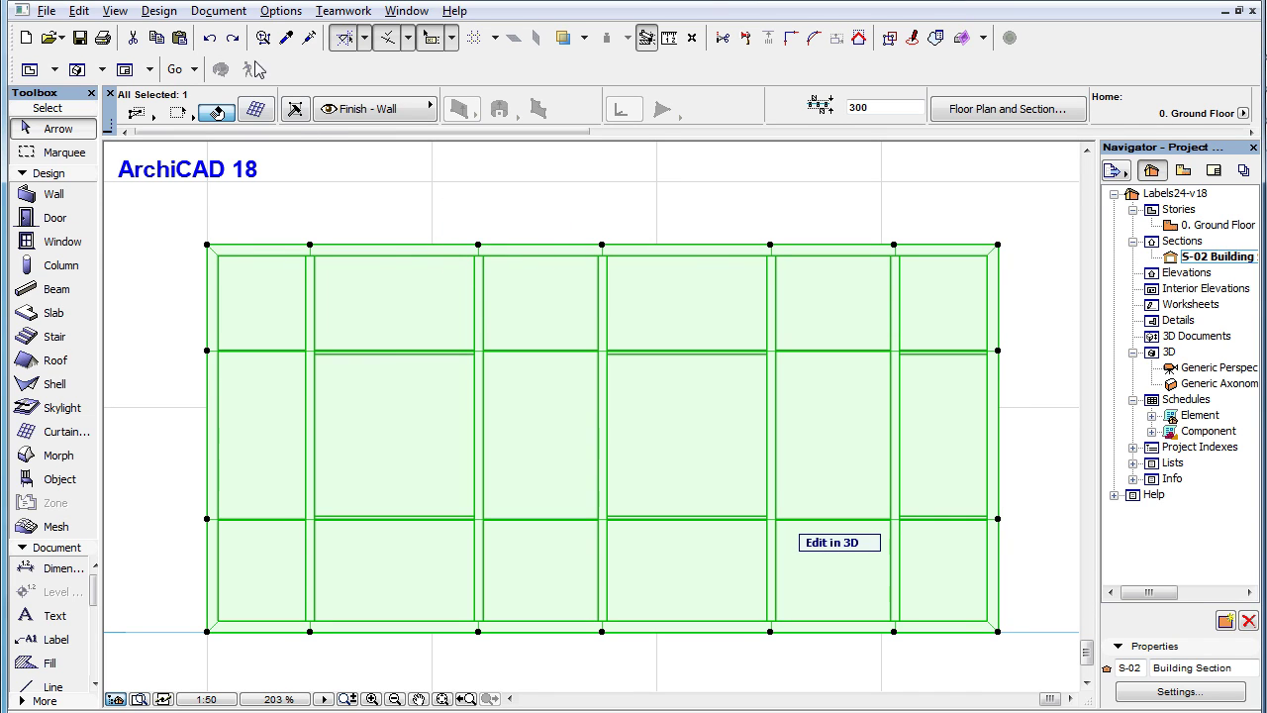
click(158, 12)
mouse_move(352, 324)
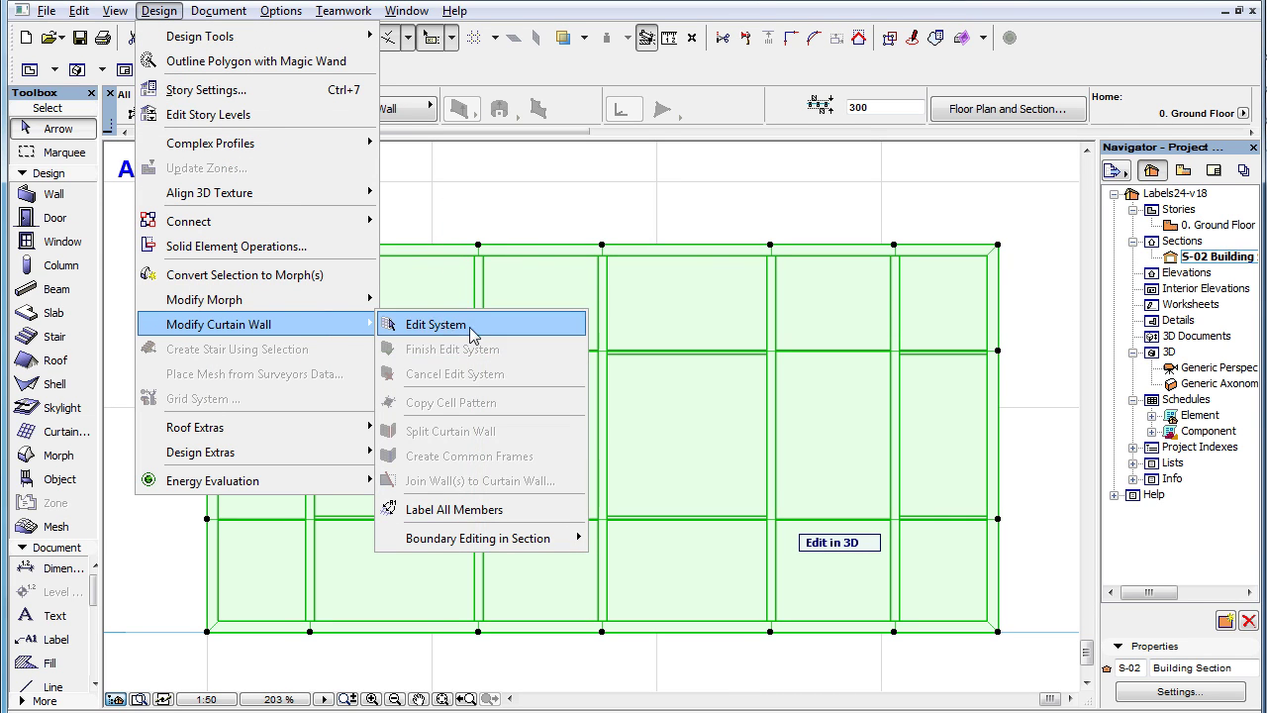
click(561, 513)
click(778, 380)
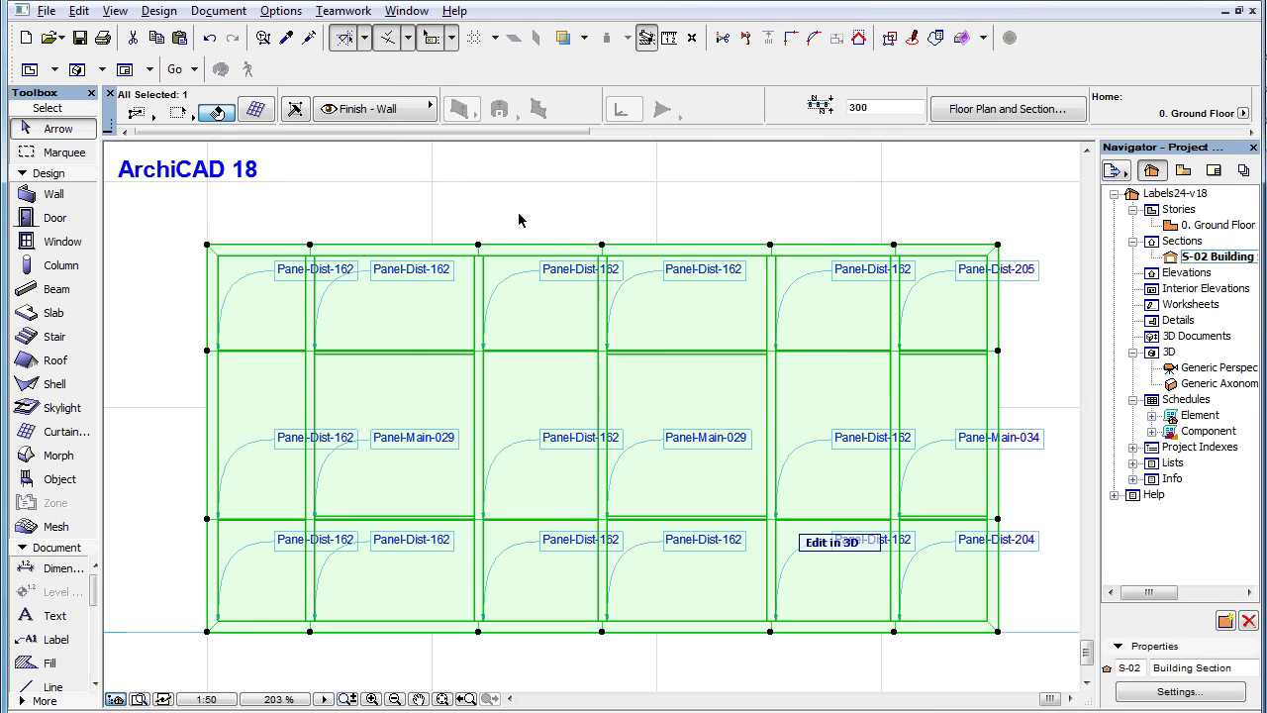
Deselect the curtain wall and inspect the top Panel-Dist-162 label.
click(498, 194)
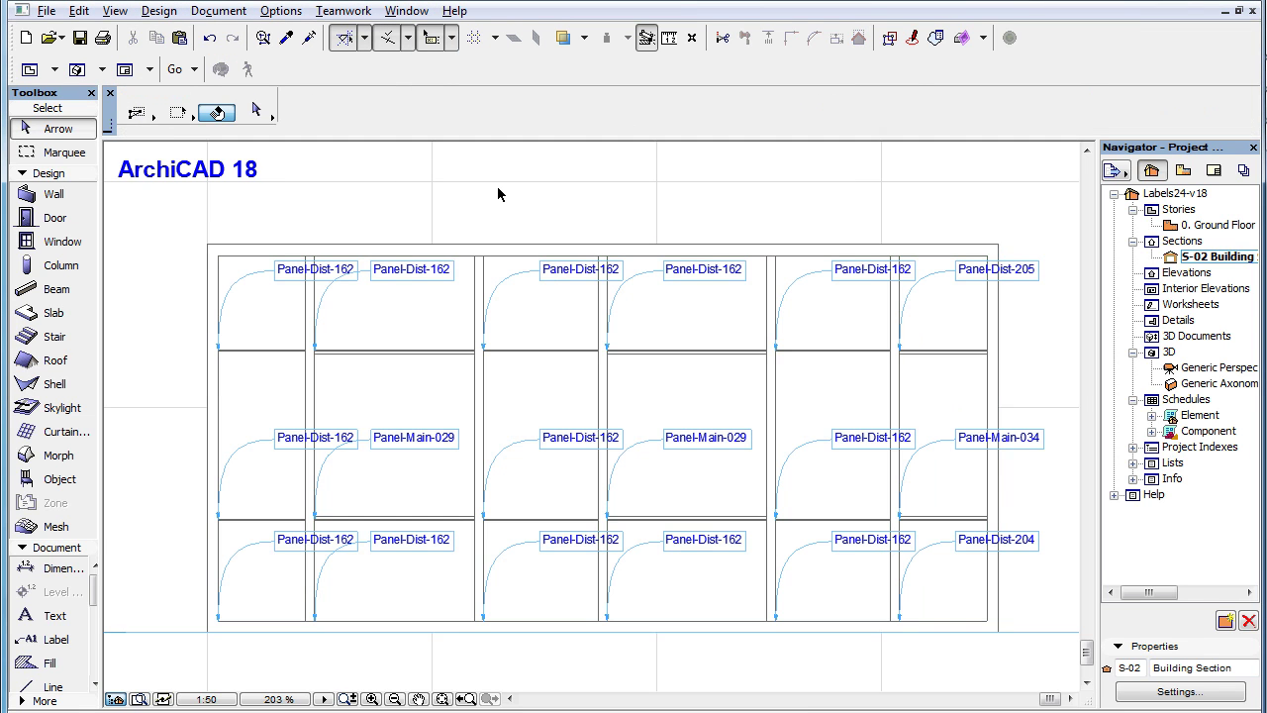
click(410, 277)
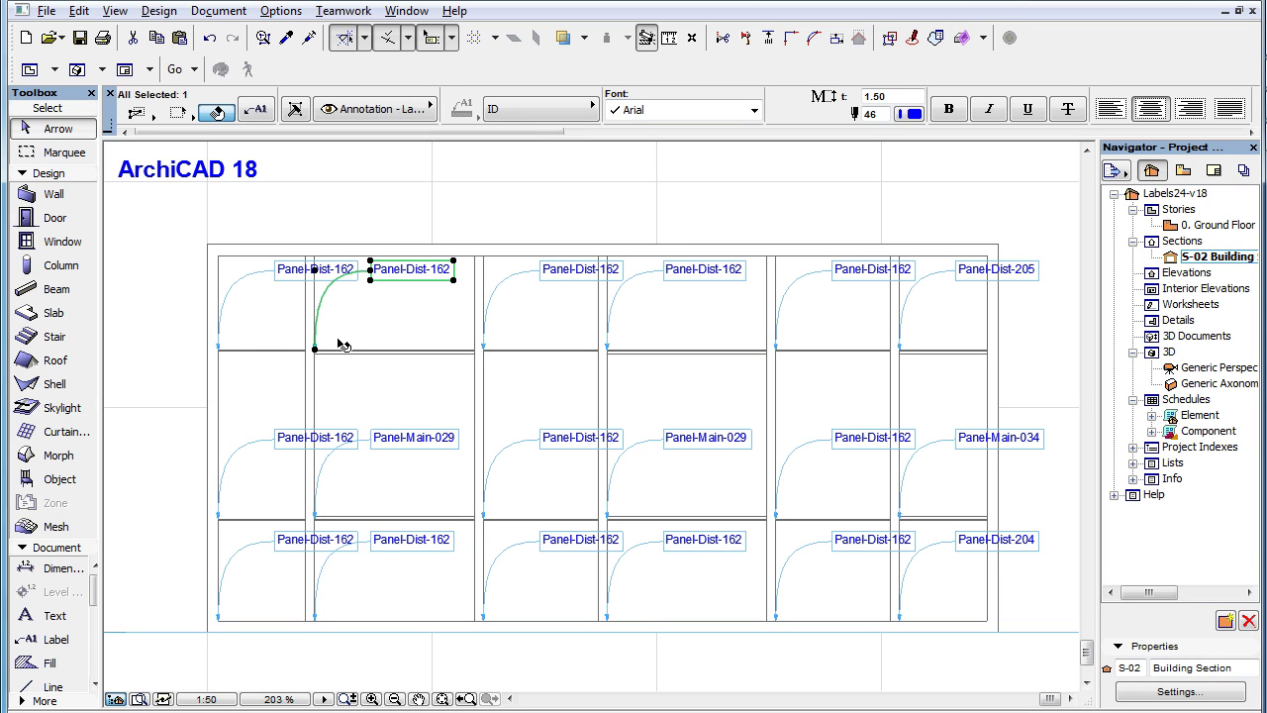
click(531, 203)
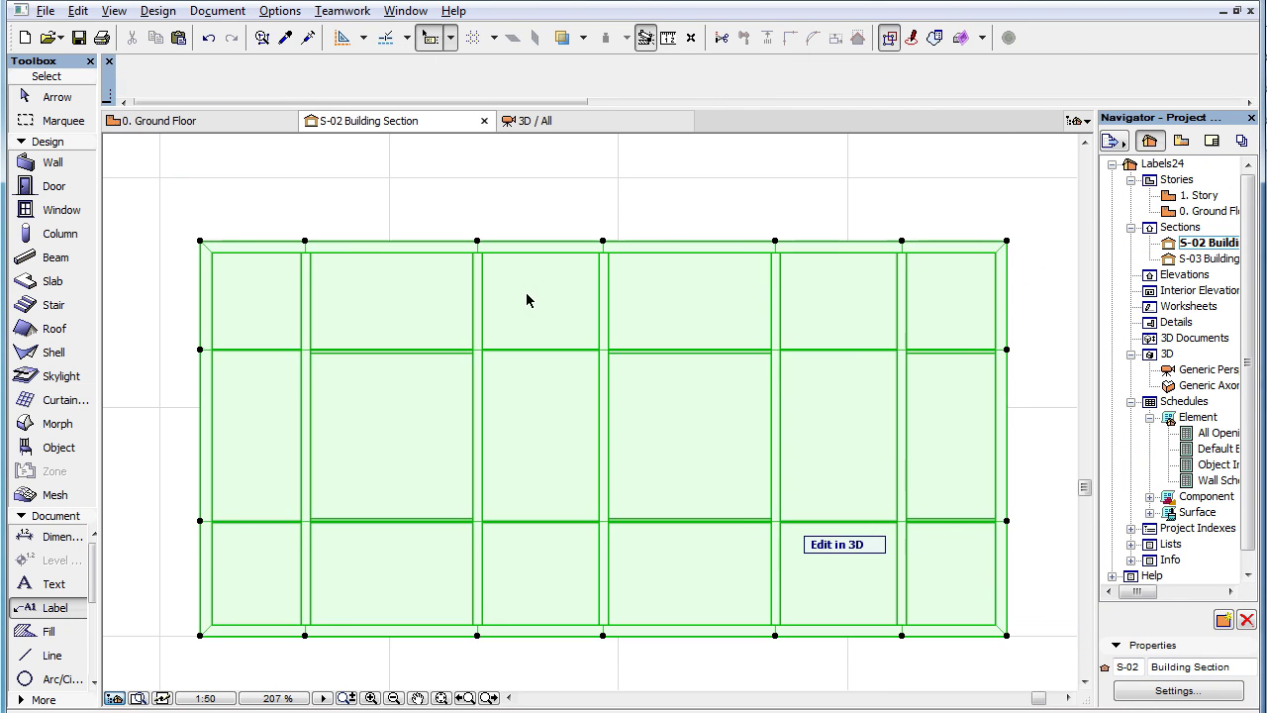
Label all curtain wall panels via Label Curtain Wall Members, then select the Panel-Dist-162 label.
click(509, 279)
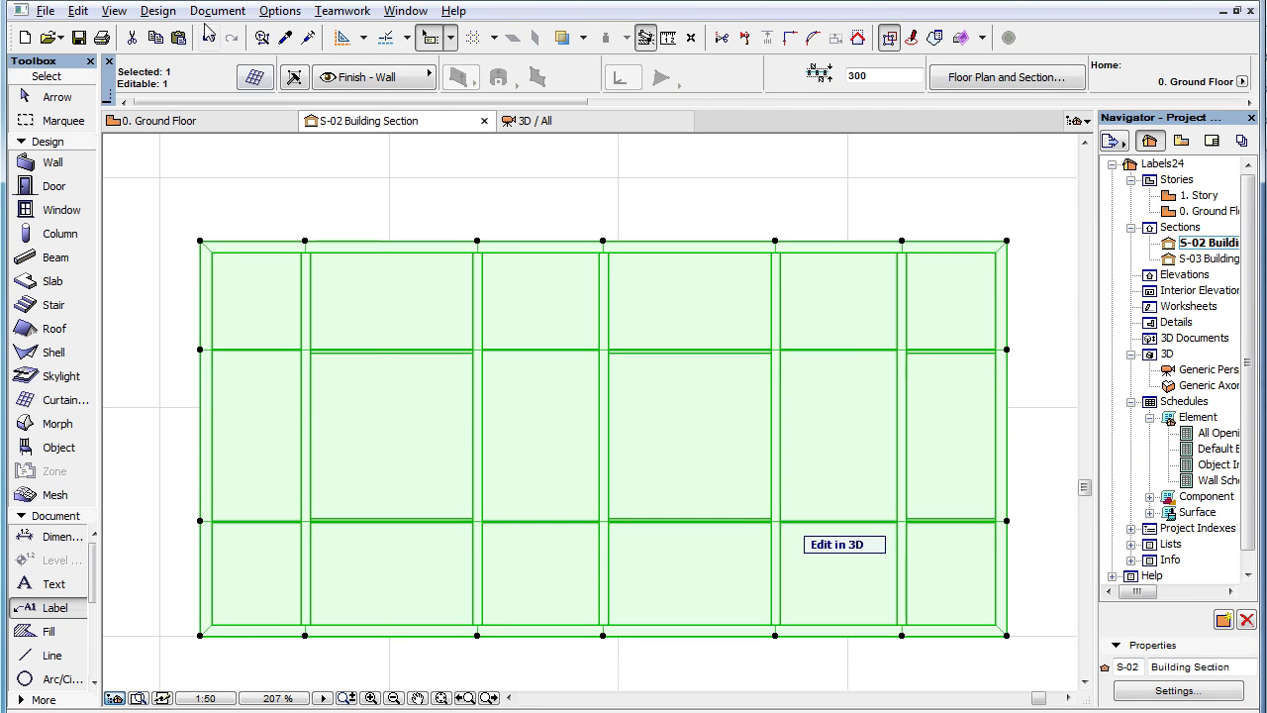
click(162, 13)
mouse_move(328, 326)
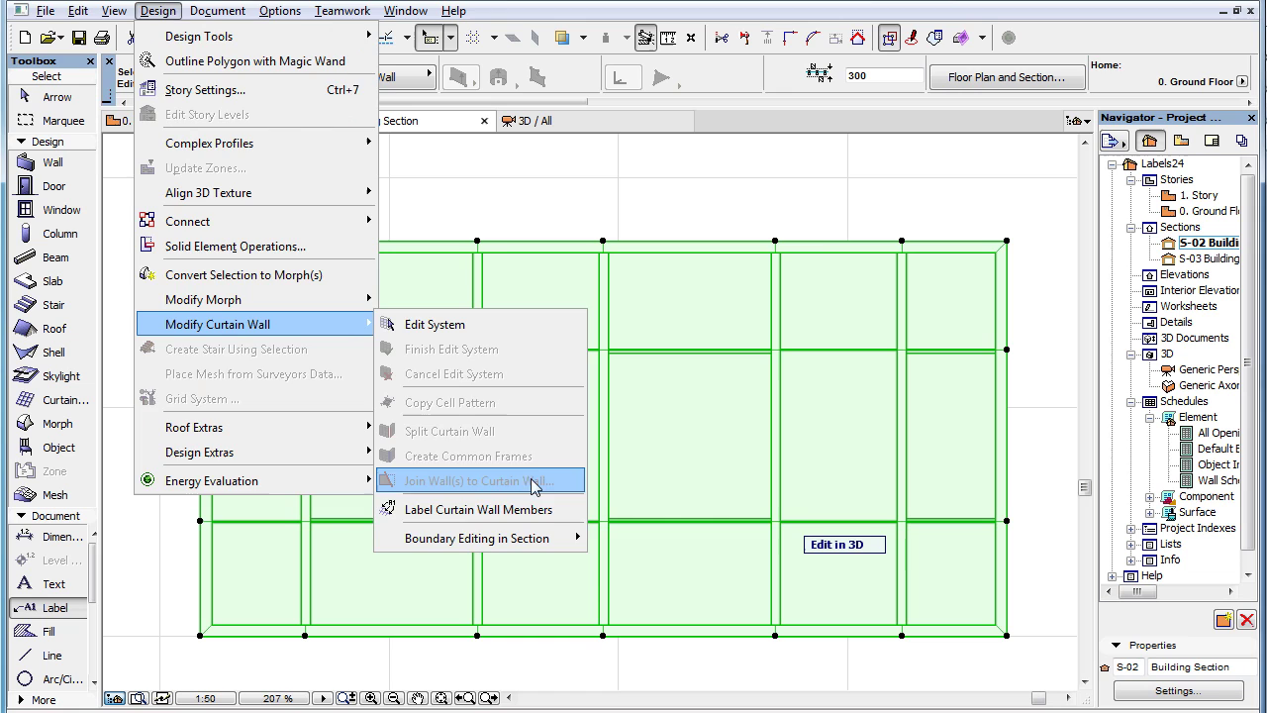
click(534, 509)
click(755, 529)
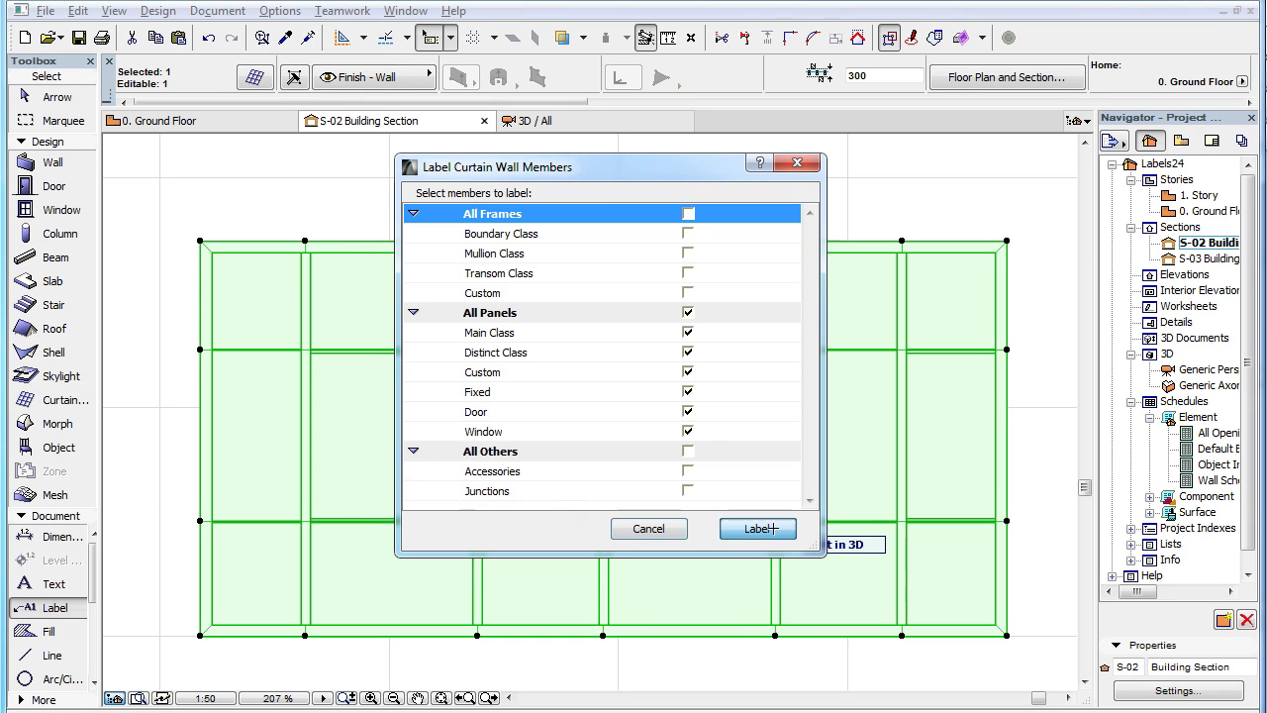
key(Escape)
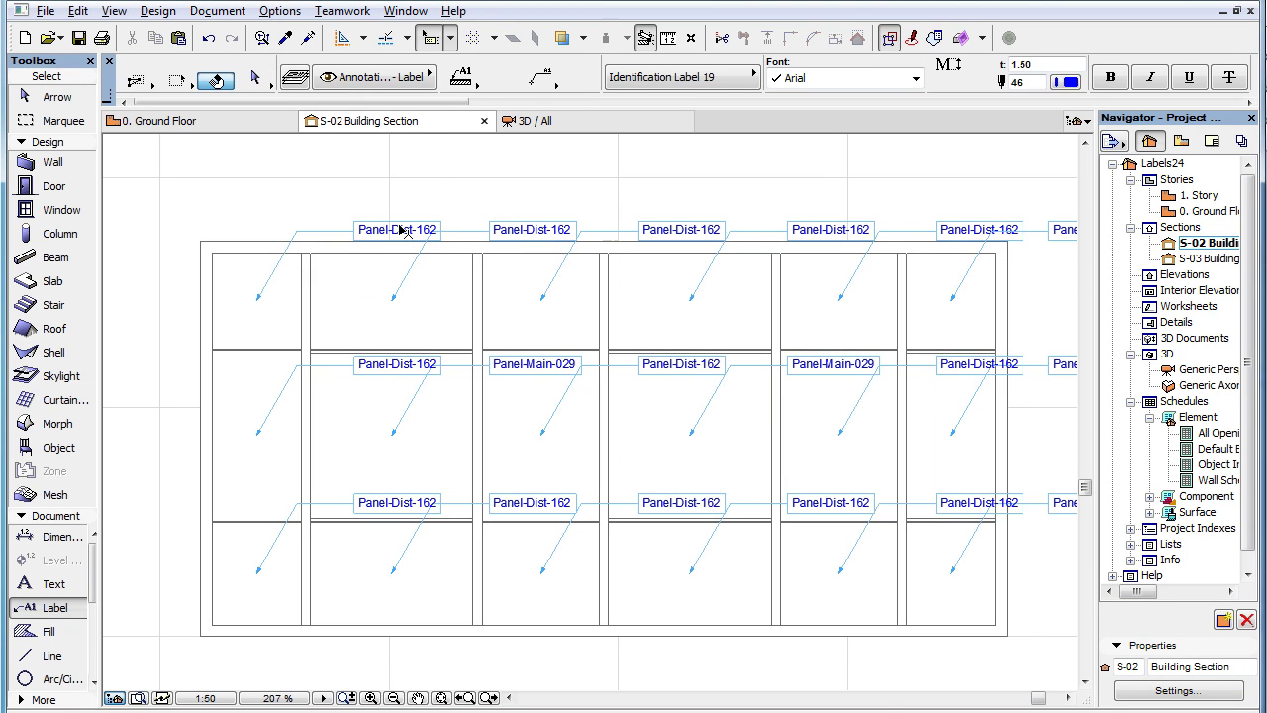
click(398, 231)
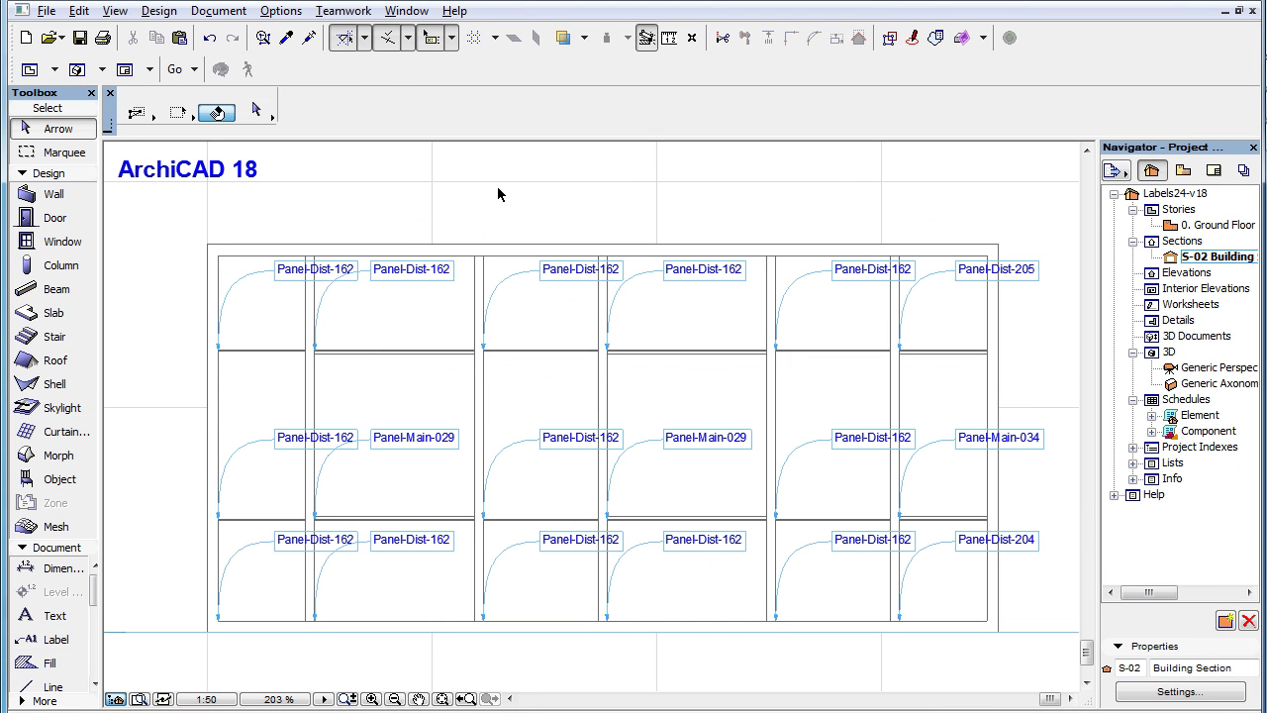
click(561, 272)
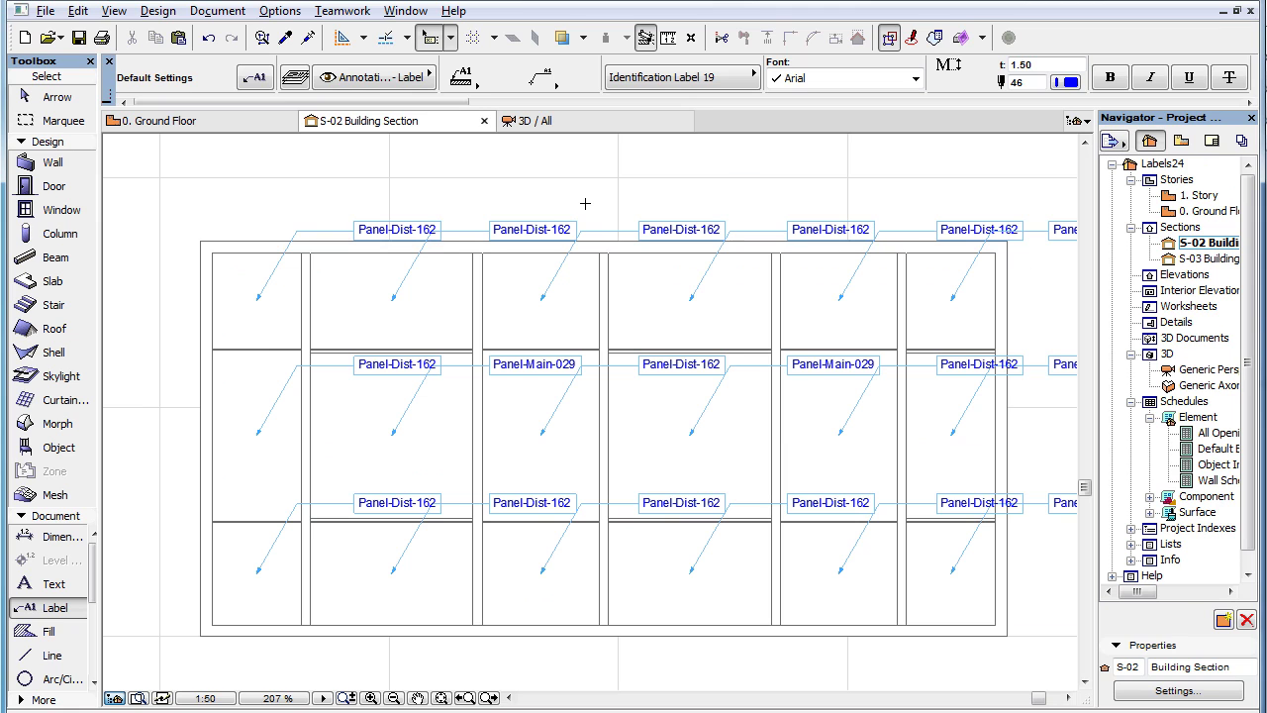
Select all panel labels and turn their pointers off so each label centres on its panel.
key(ctrl+a)
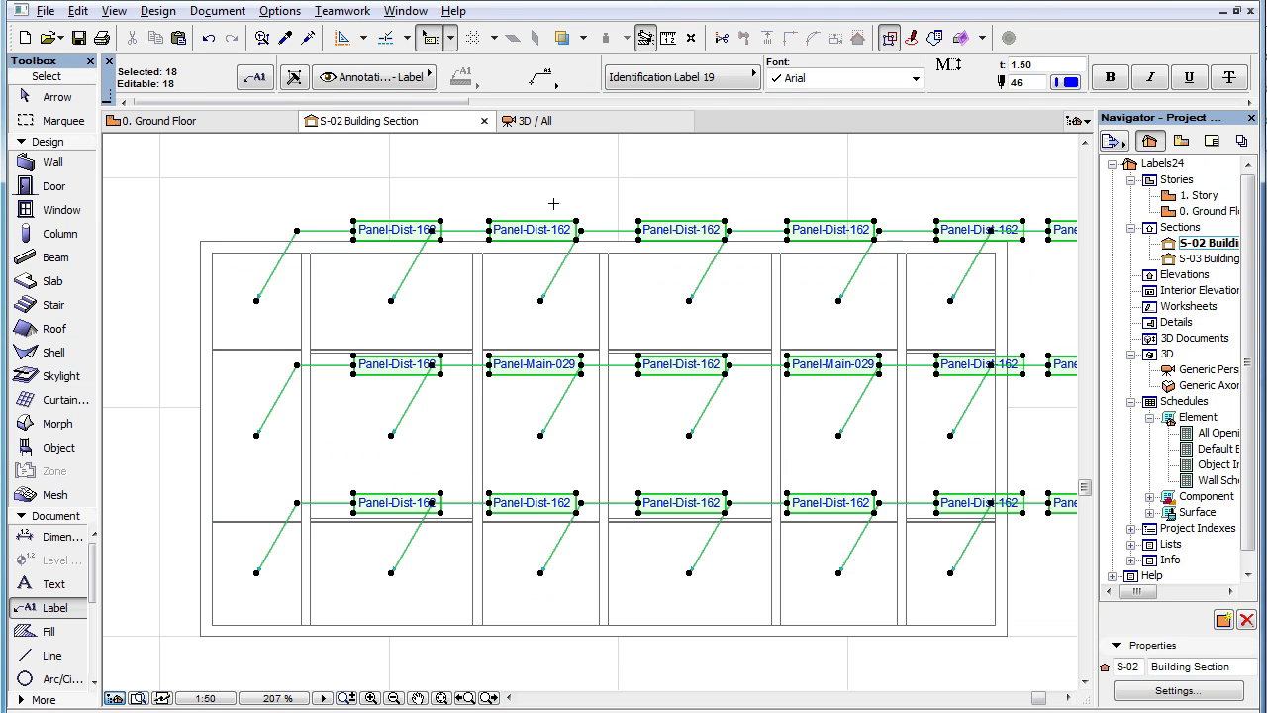
scroll(709, 87, down, 2)
scroll(708, 87, down, 3)
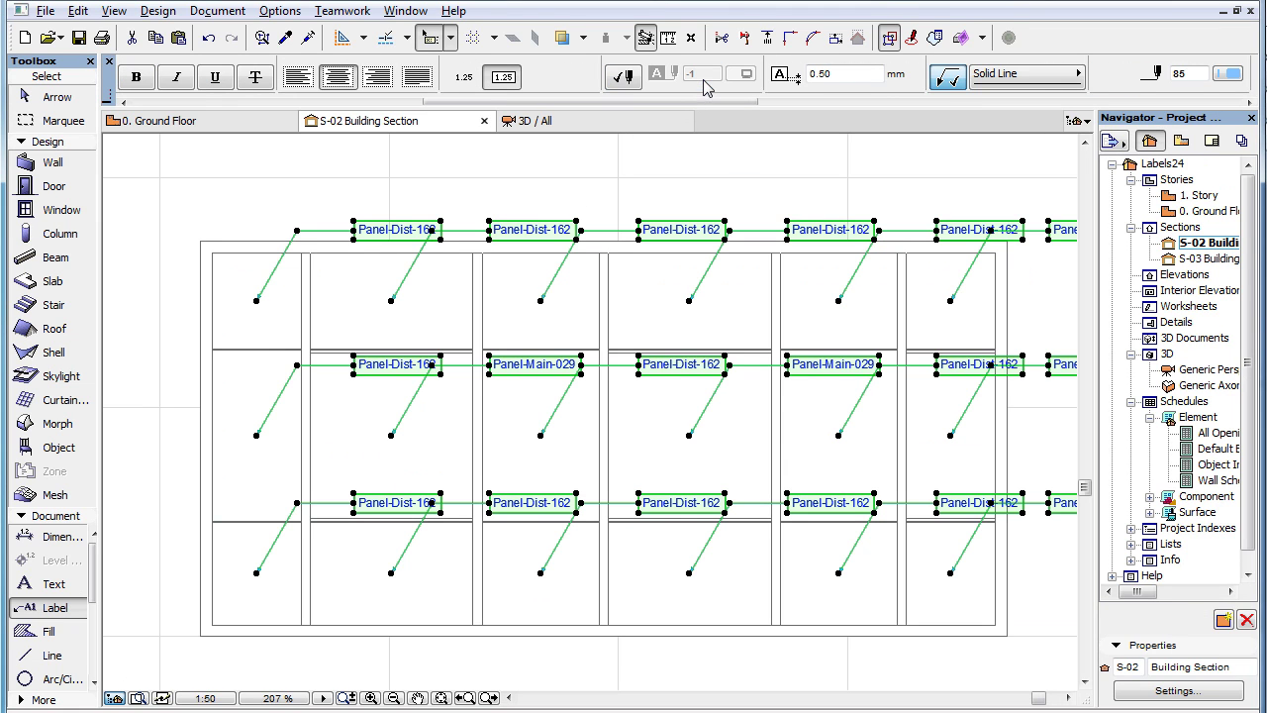
click(949, 79)
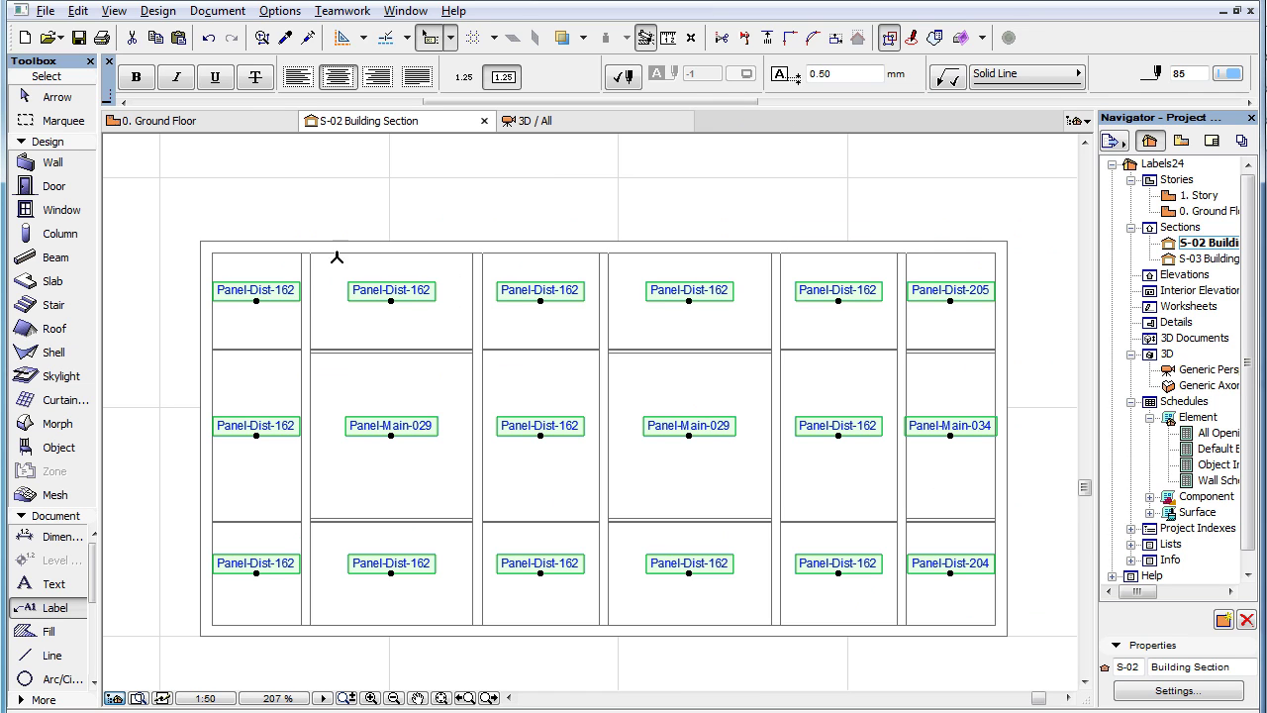
scroll(559, 84, up, 5)
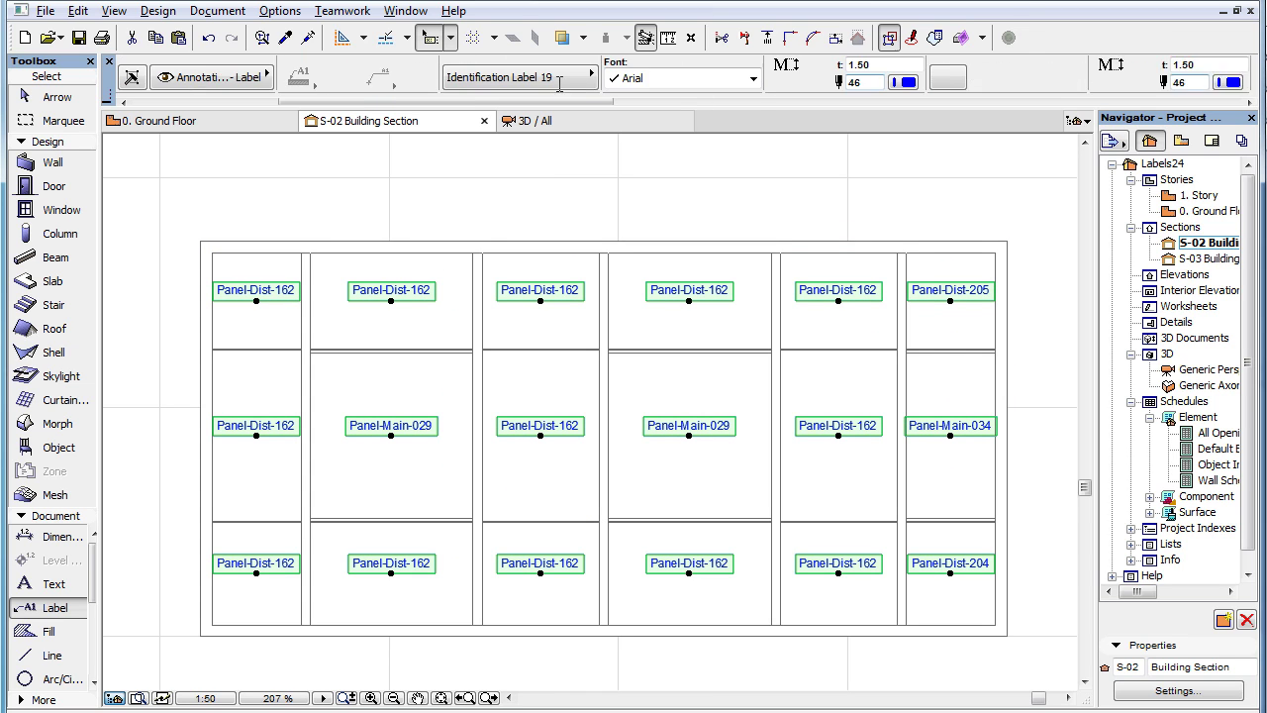
scroll(559, 85, up, 2)
click(706, 80)
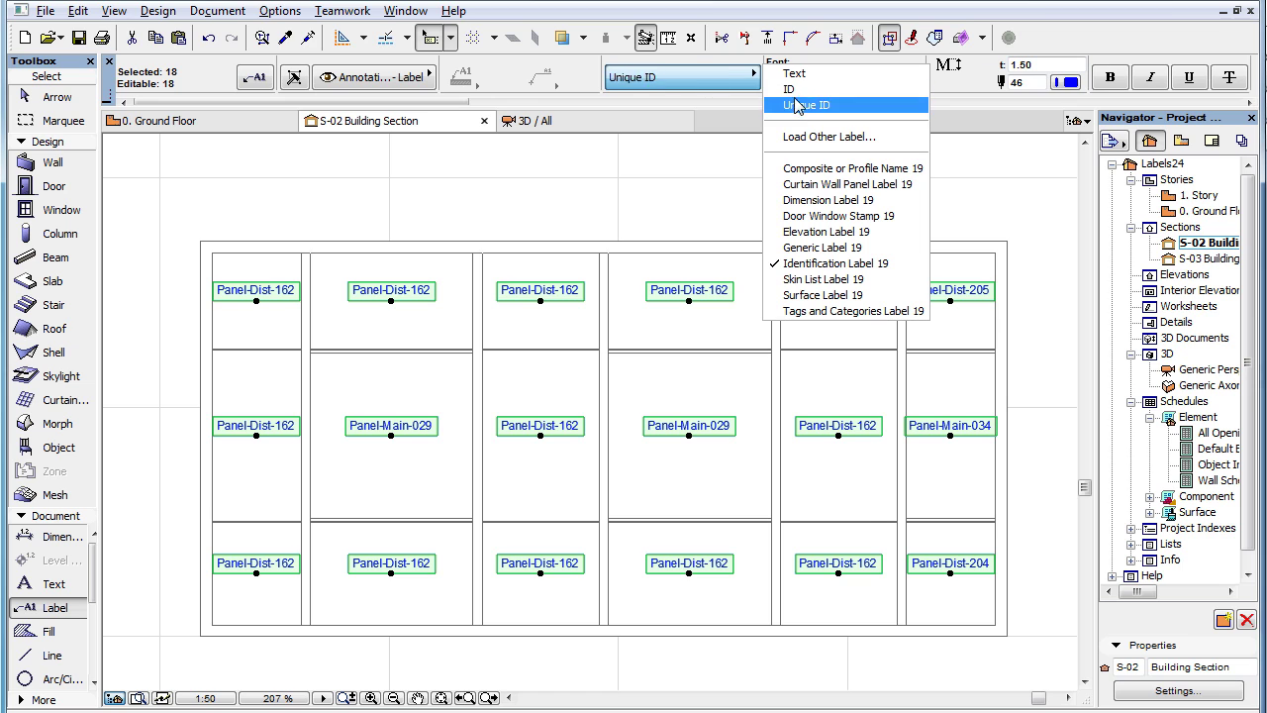